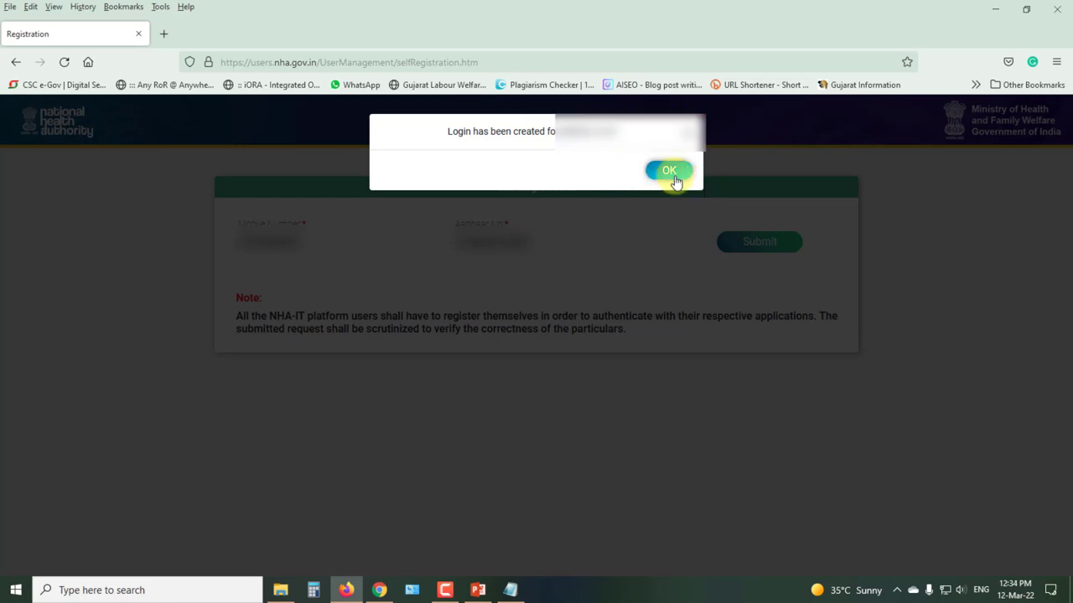
Step: Dismiss the login creation message and open the setu.pmjay.gov.in site in a new browser tab
click(674, 174)
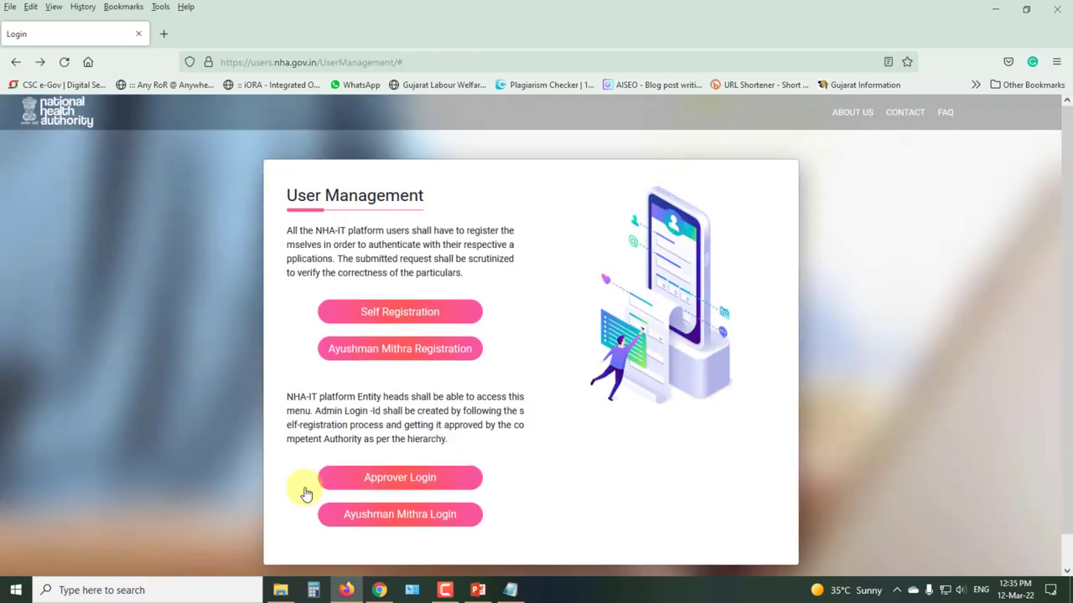
click(163, 33)
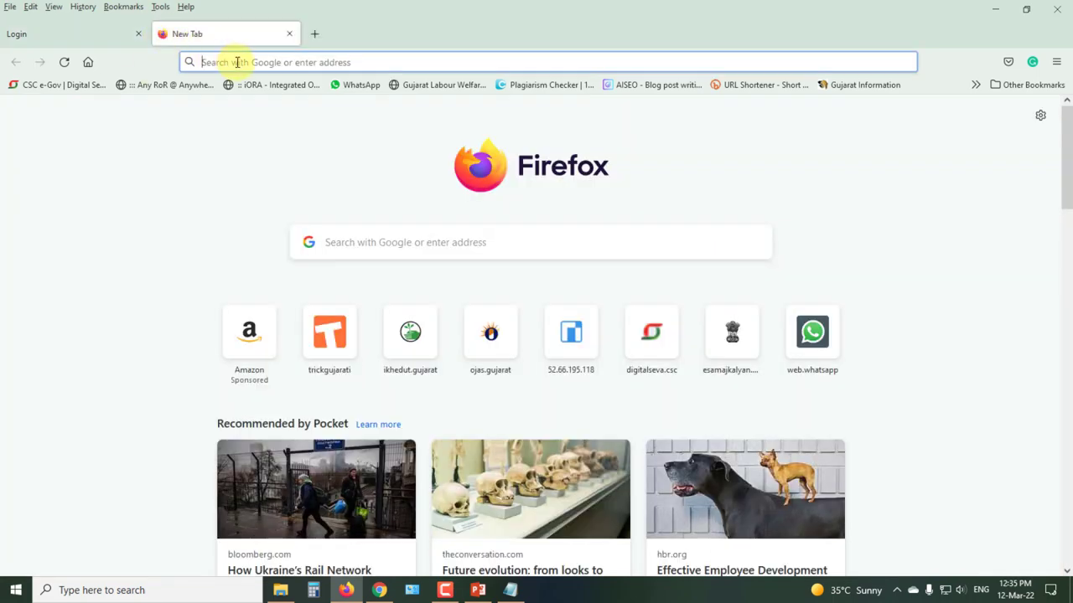
text(setu)
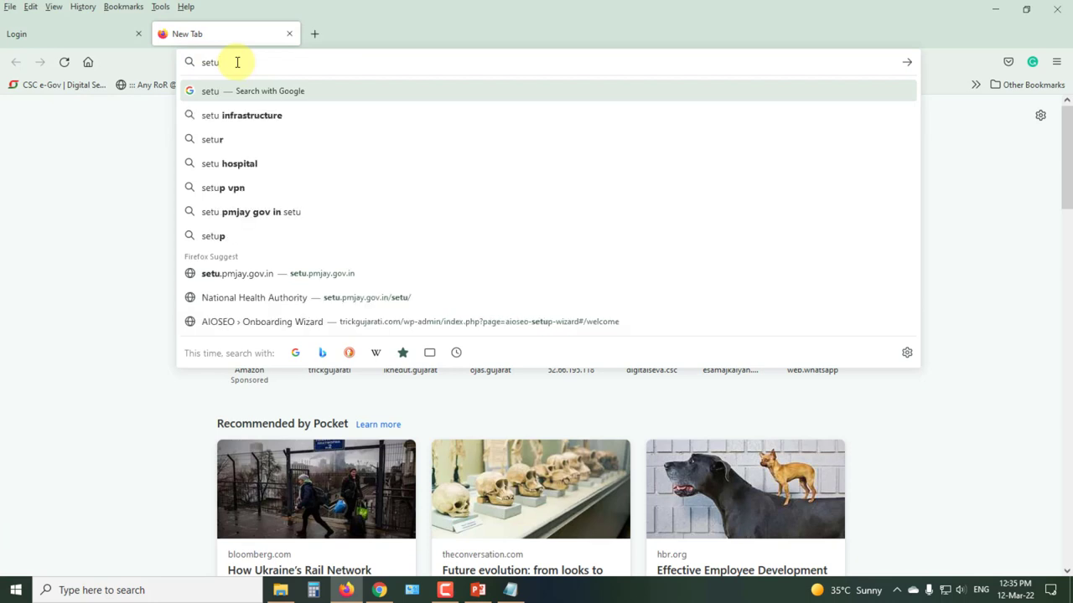
text(.p)
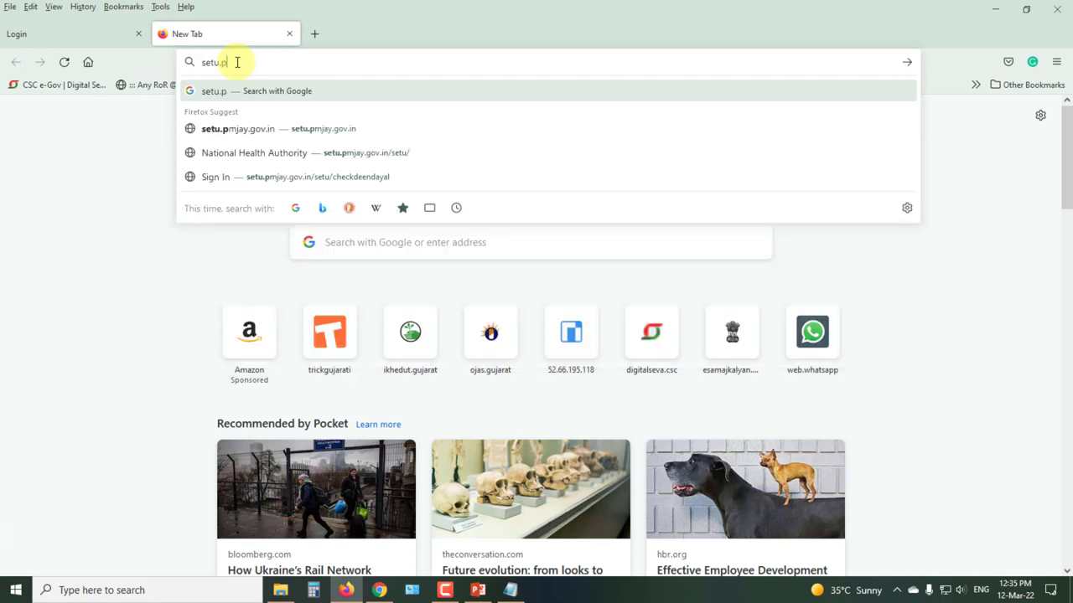
click(306, 134)
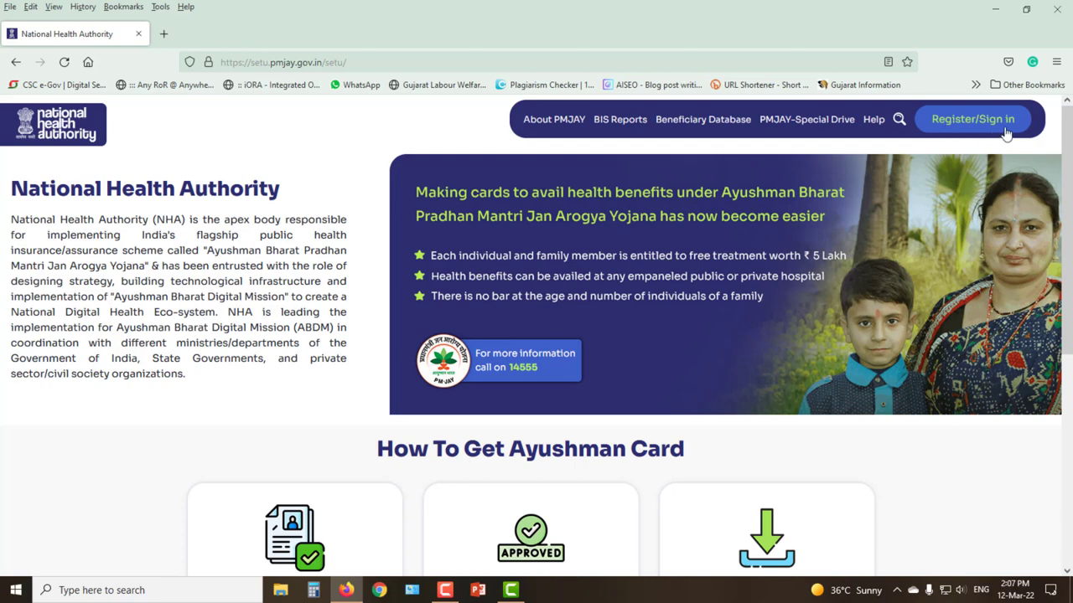
Step: Open the Register/Sign in page and sign in with the registered mobile number
click(963, 123)
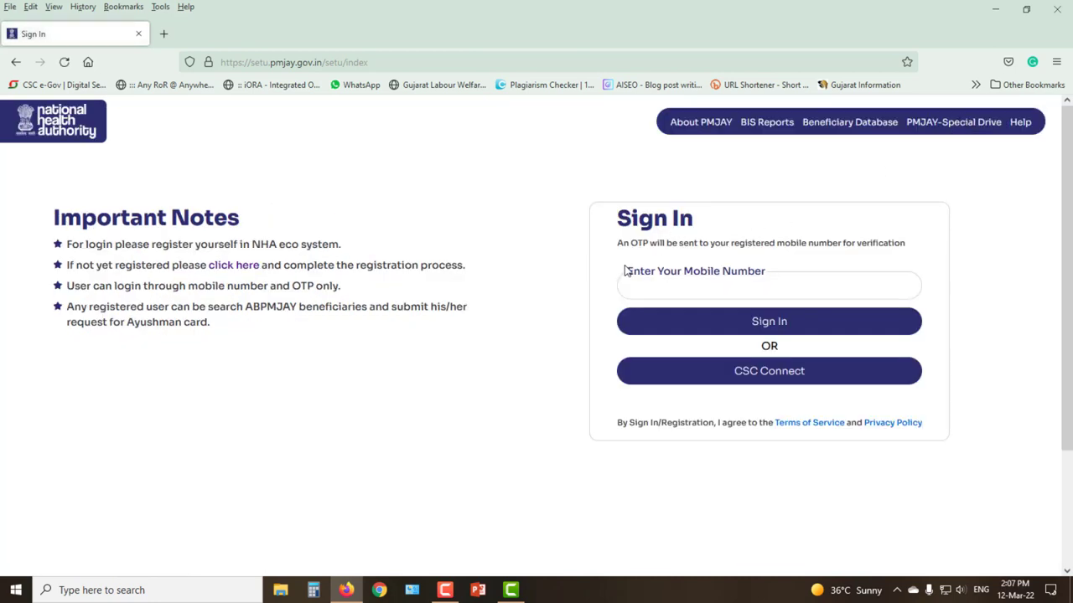
mouse_move(617, 267)
mouse_down()
mouse_move(682, 293)
mouse_move(919, 308)
mouse_up()
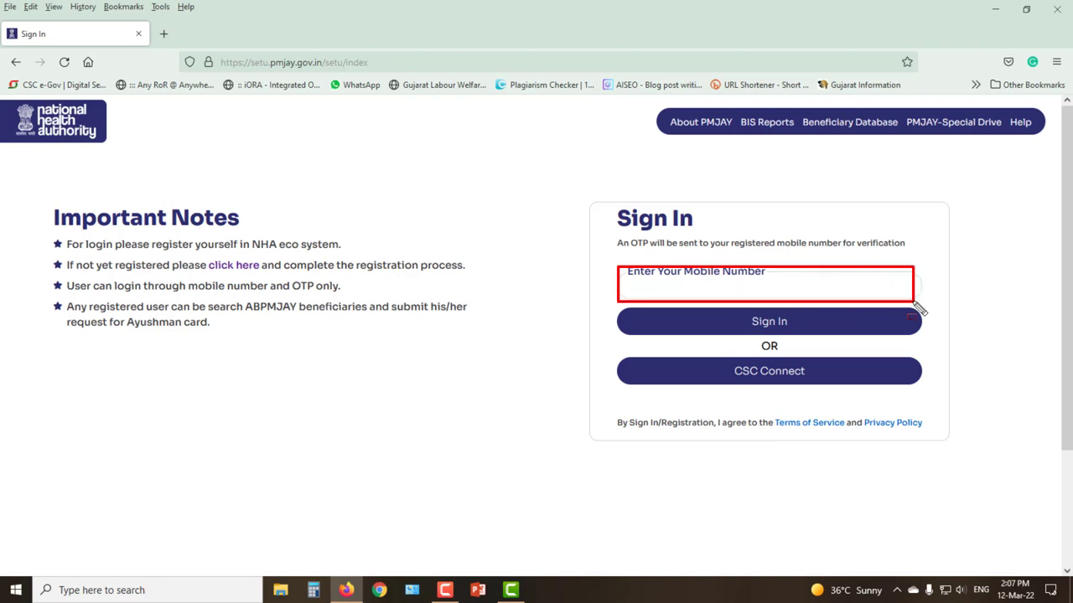
drag(737, 313, 799, 334)
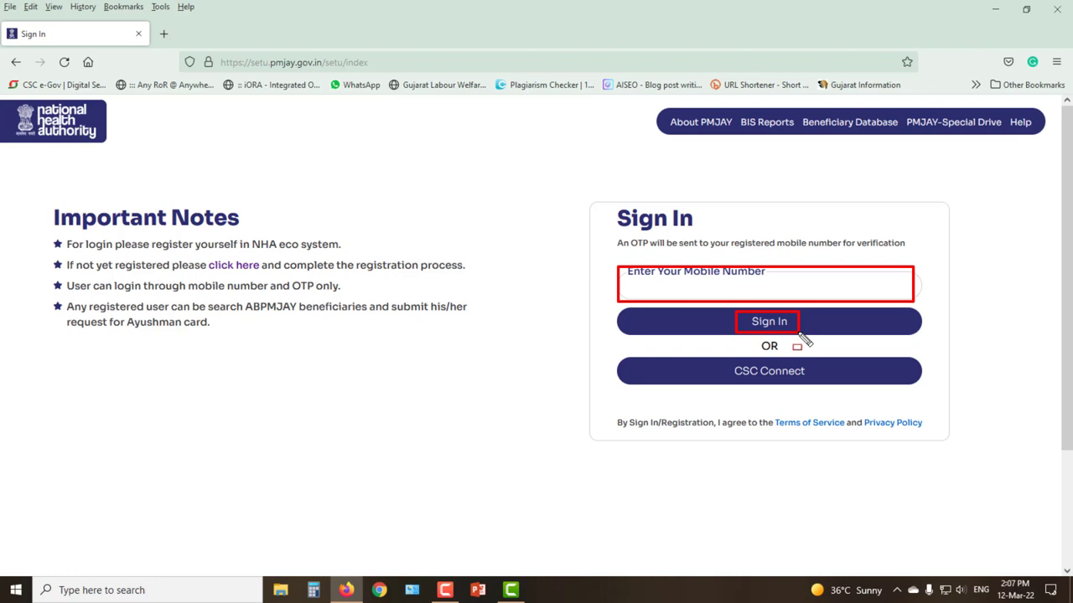
key(Escape)
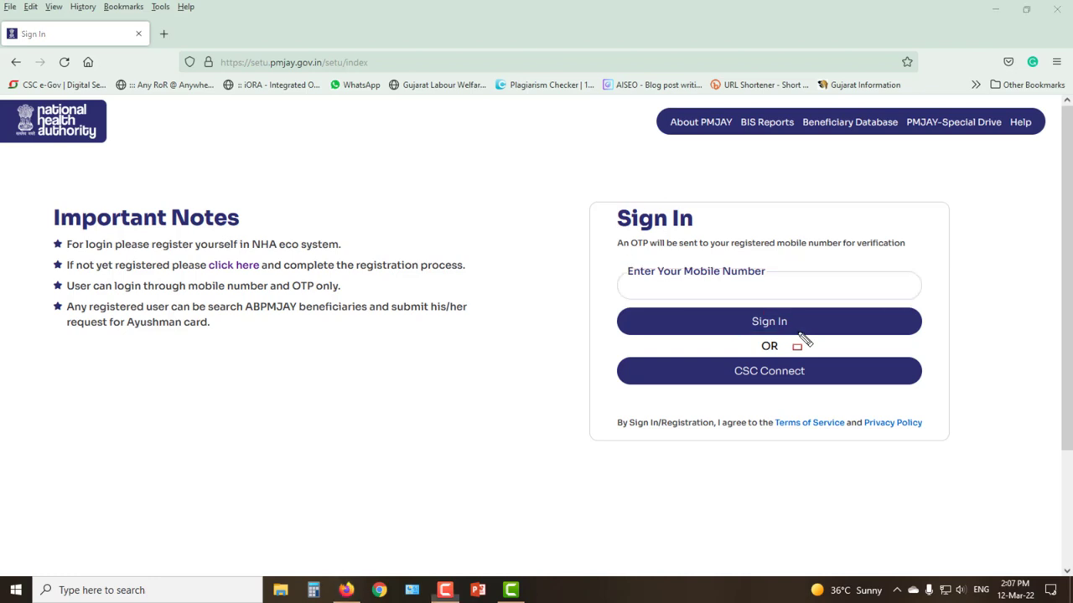
click(676, 292)
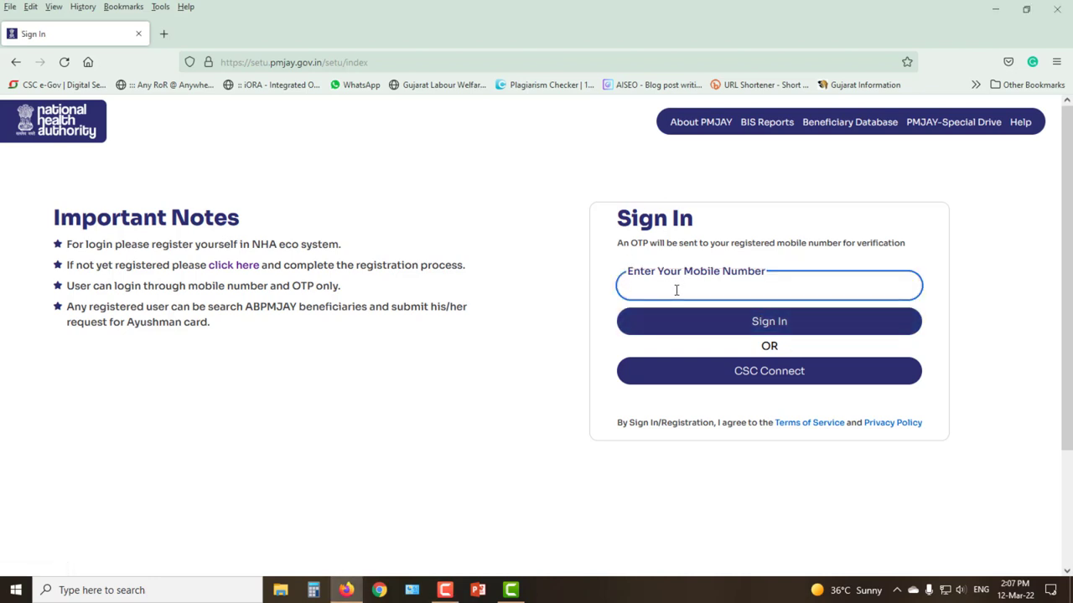
text(9)
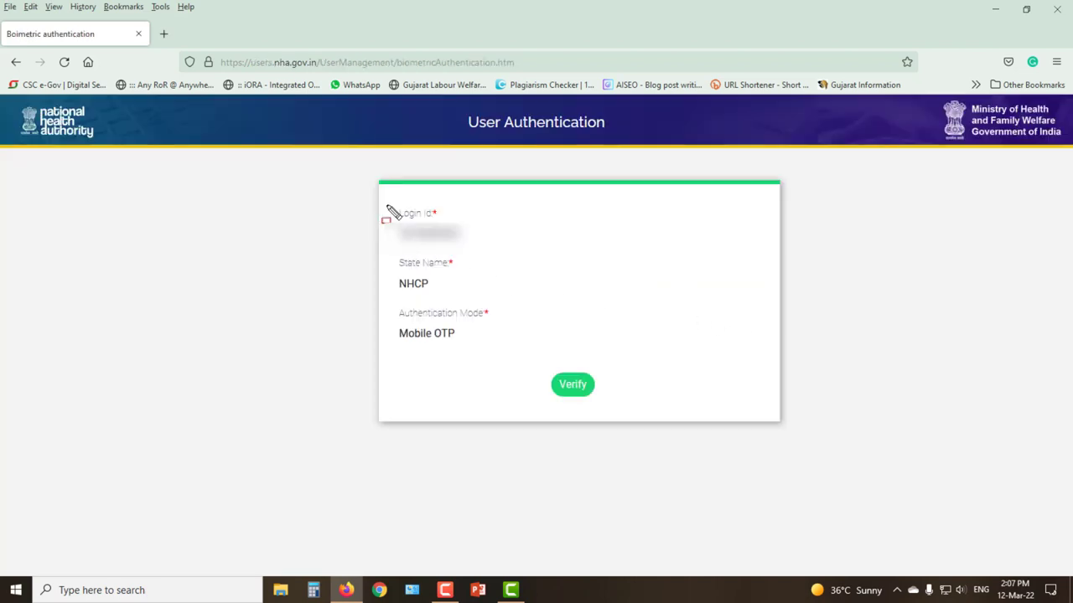
Step: Request verification of the login with NHCP as state name and Mobile OTP as authentication mode
mouse_move(388, 219)
mouse_down()
mouse_move(550, 256)
mouse_move(590, 253)
mouse_up()
mouse_move(377, 256)
mouse_down()
mouse_move(402, 275)
mouse_move(572, 292)
mouse_up()
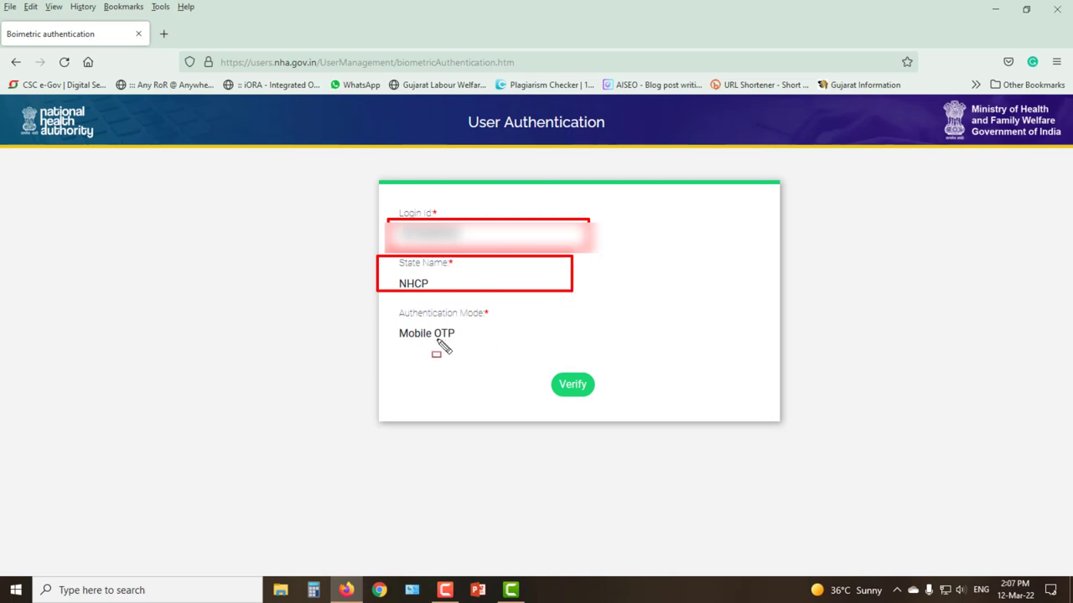
mouse_move(384, 319)
mouse_down()
mouse_move(400, 332)
mouse_move(584, 343)
mouse_move(615, 406)
mouse_move(603, 402)
mouse_up()
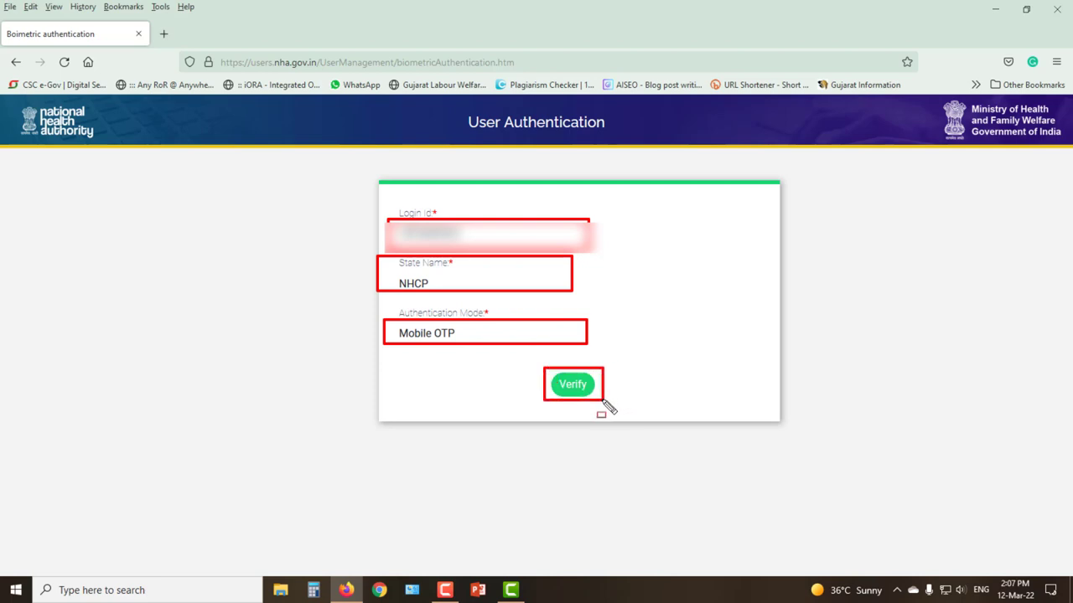
key(Escape)
click(568, 391)
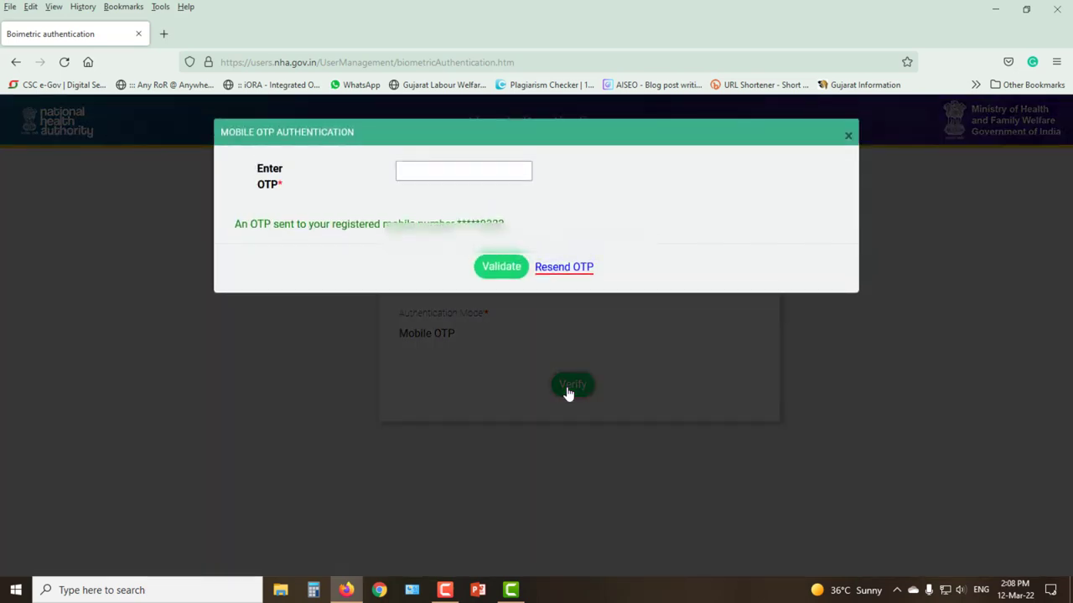
mouse_move(205, 134)
mouse_down()
mouse_move(212, 120)
mouse_move(225, 143)
mouse_move(849, 310)
mouse_move(858, 297)
mouse_up()
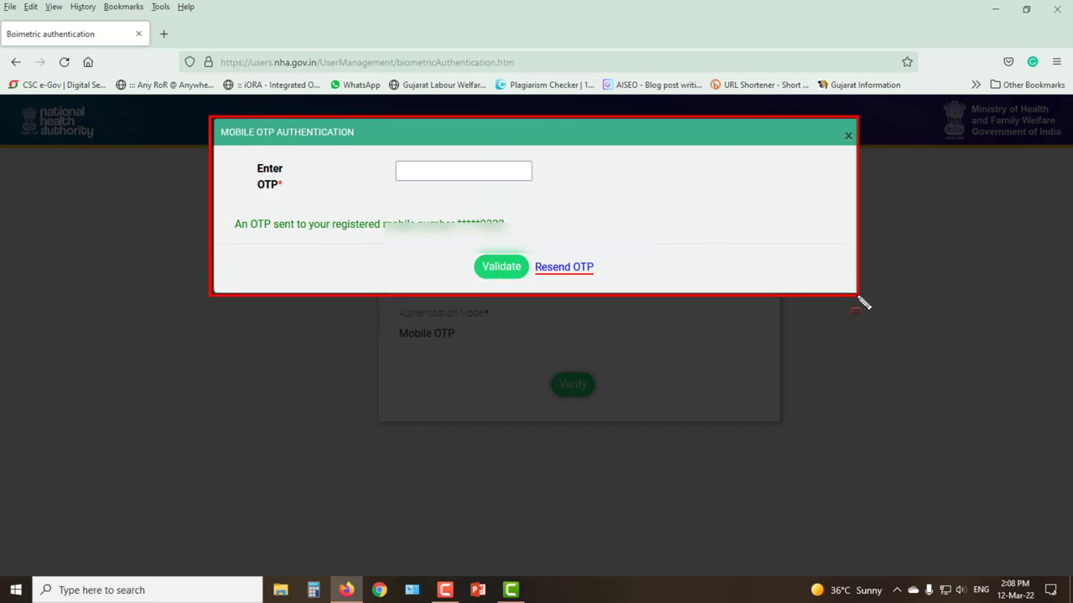
mouse_move(388, 159)
mouse_down()
mouse_move(469, 187)
mouse_move(543, 185)
mouse_up()
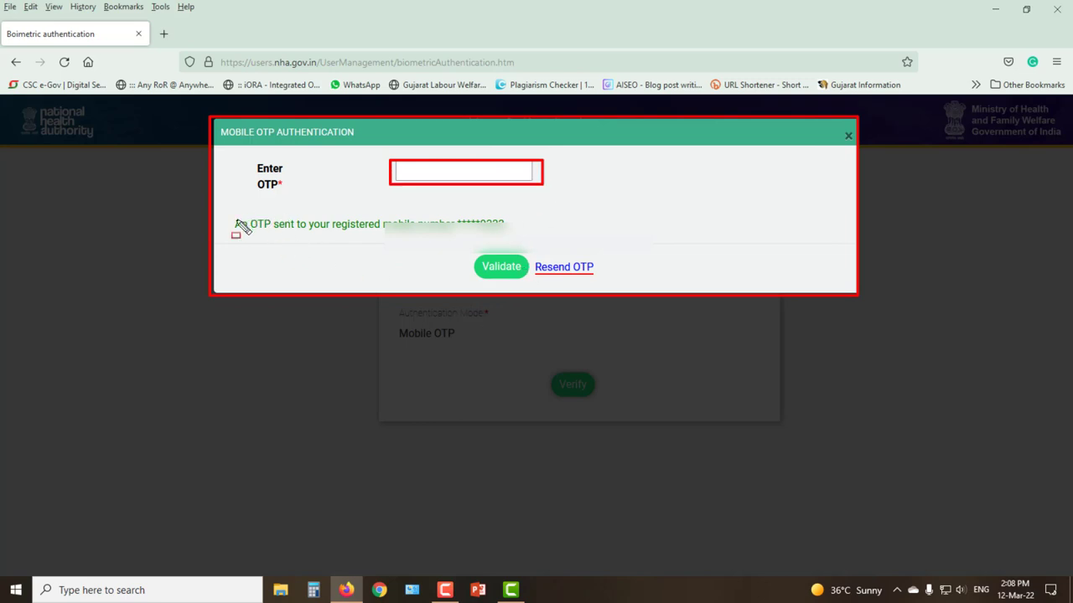
mouse_move(229, 227)
mouse_down()
mouse_move(273, 238)
mouse_move(517, 239)
mouse_up()
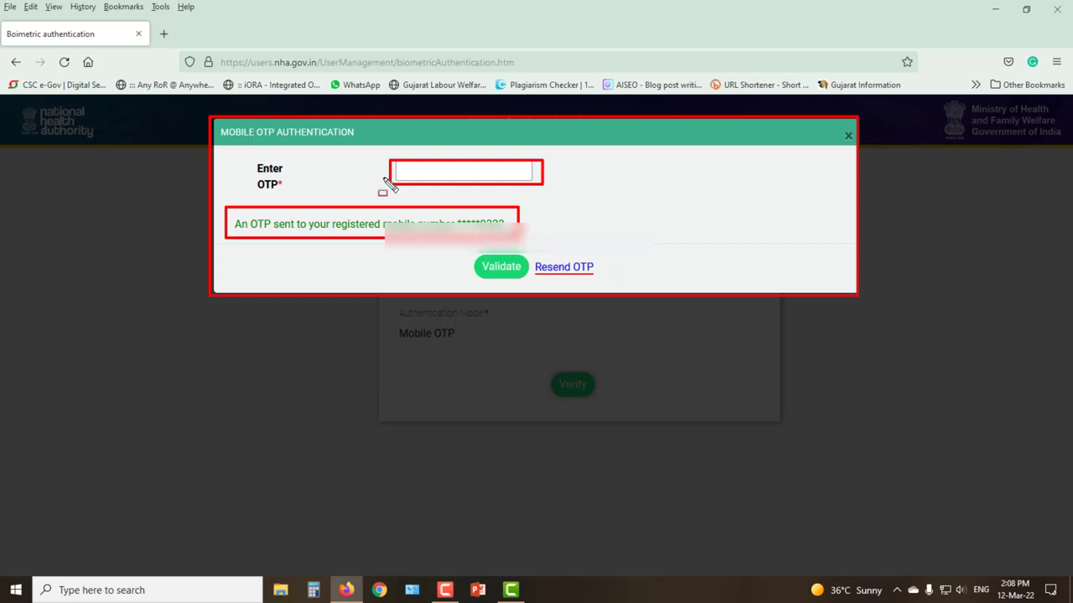
drag(465, 254, 529, 285)
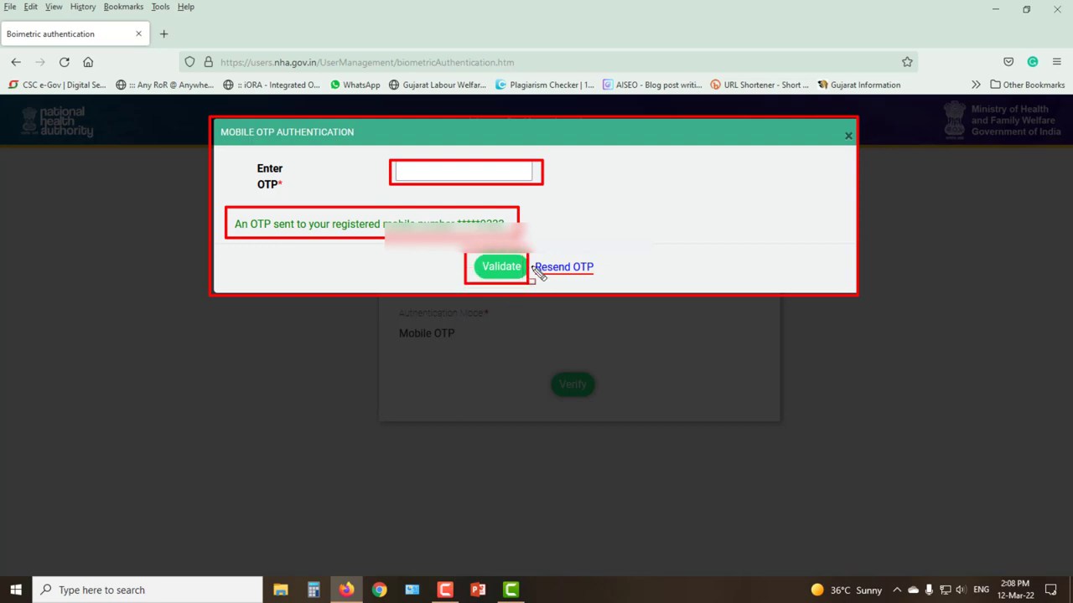
drag(530, 254, 600, 283)
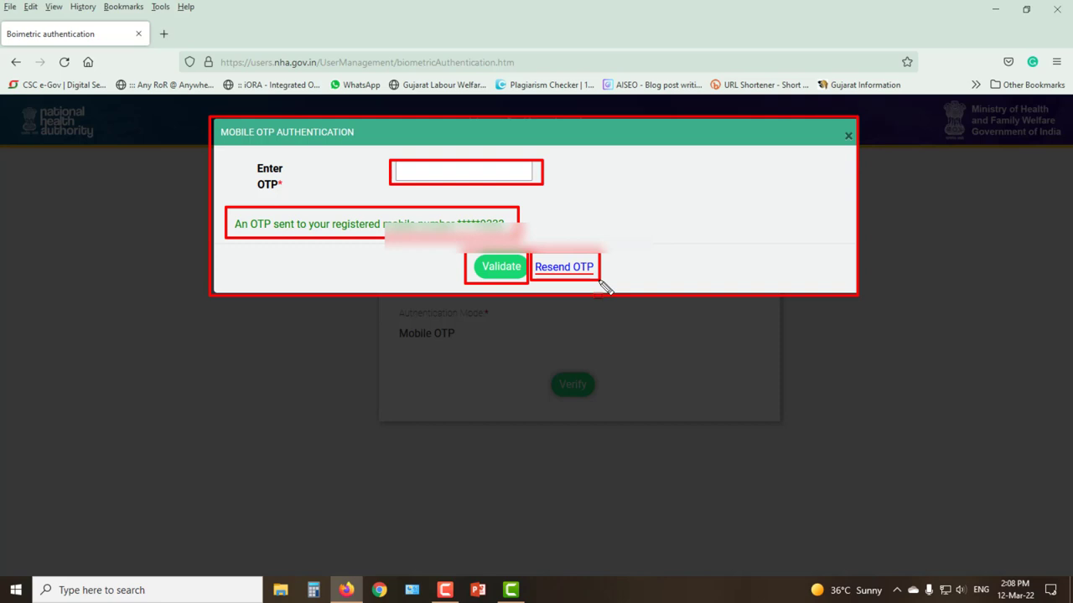
Step: Enter the mobile OTP, validate it and acknowledge the verification message to finish signing in
click(501, 267)
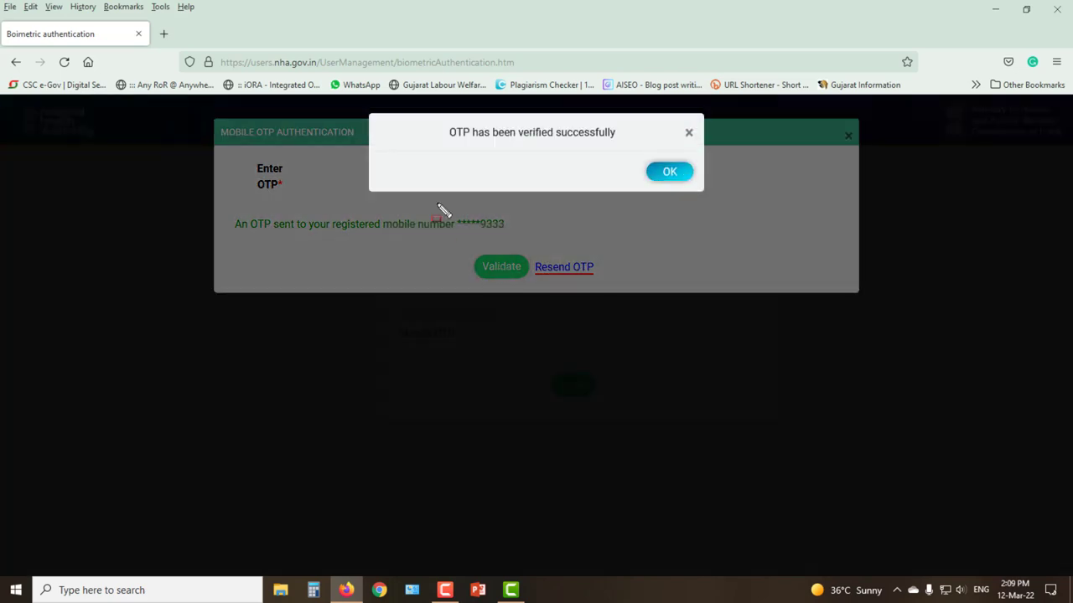
drag(366, 113, 707, 195)
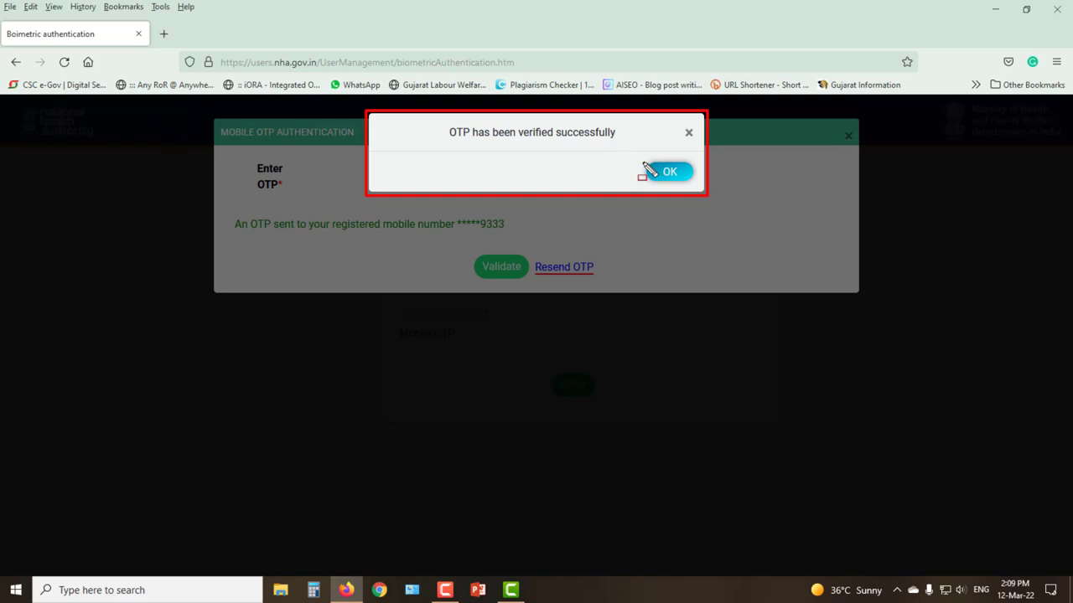
drag(640, 159, 692, 184)
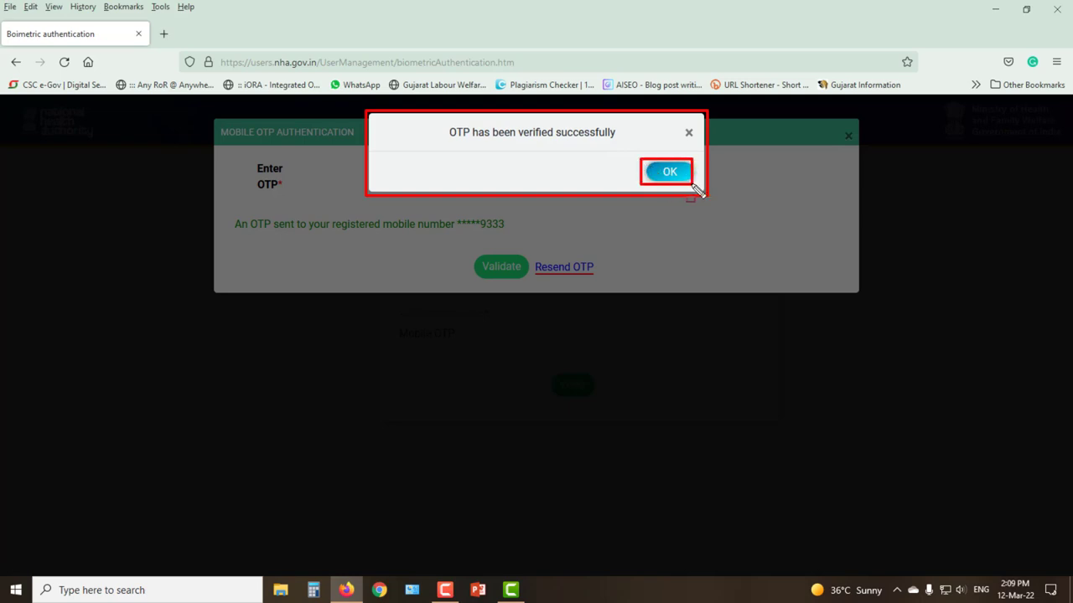
key(Escape)
click(675, 174)
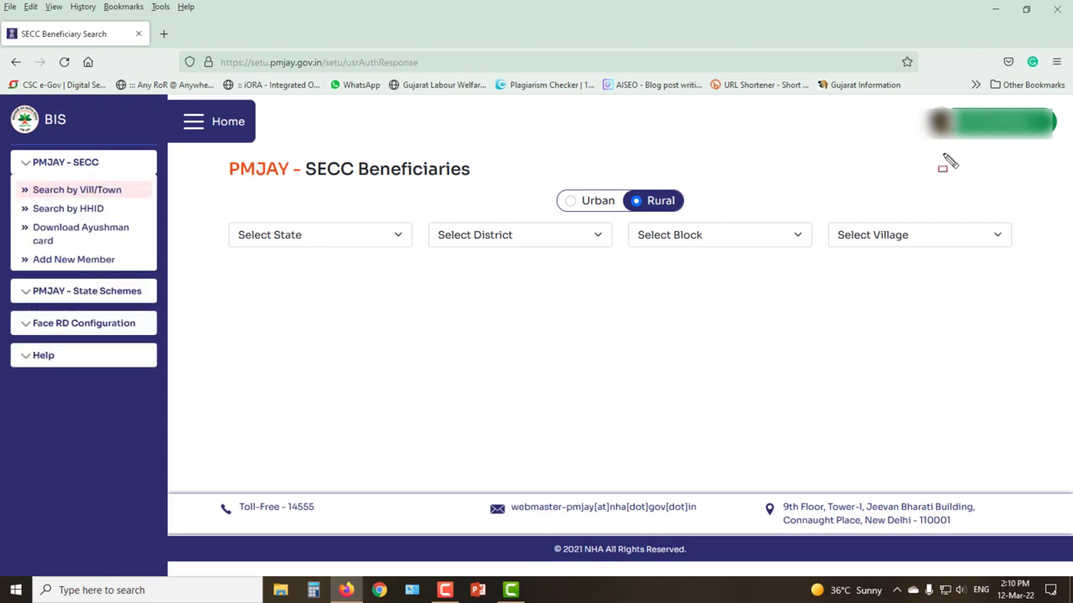
mouse_move(916, 101)
mouse_down()
mouse_move(939, 123)
mouse_move(1059, 153)
mouse_up()
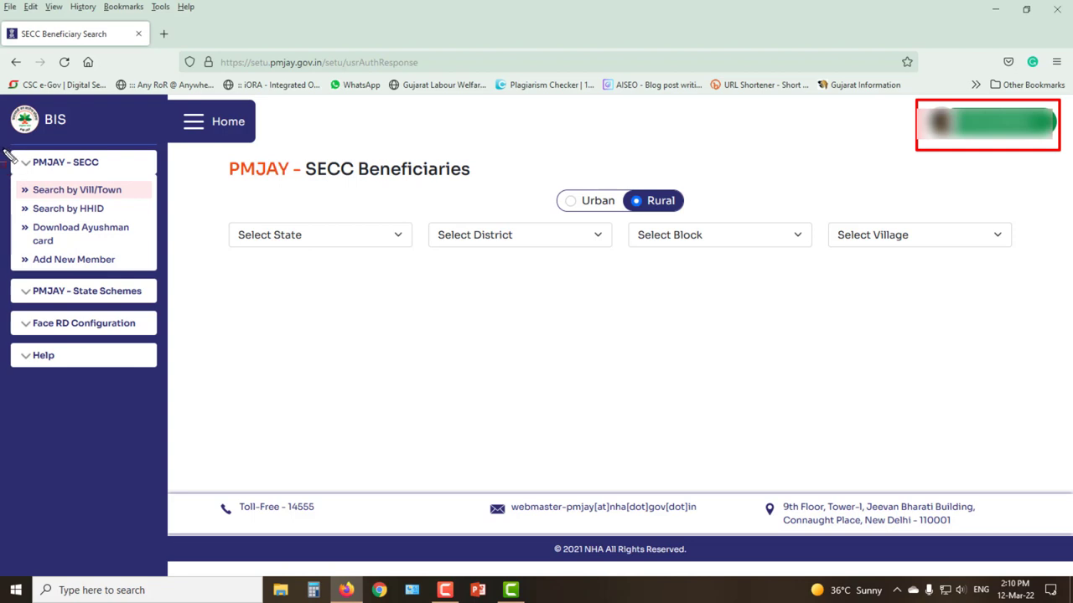
mouse_move(5, 152)
mouse_down()
mouse_move(89, 239)
mouse_move(160, 271)
mouse_up()
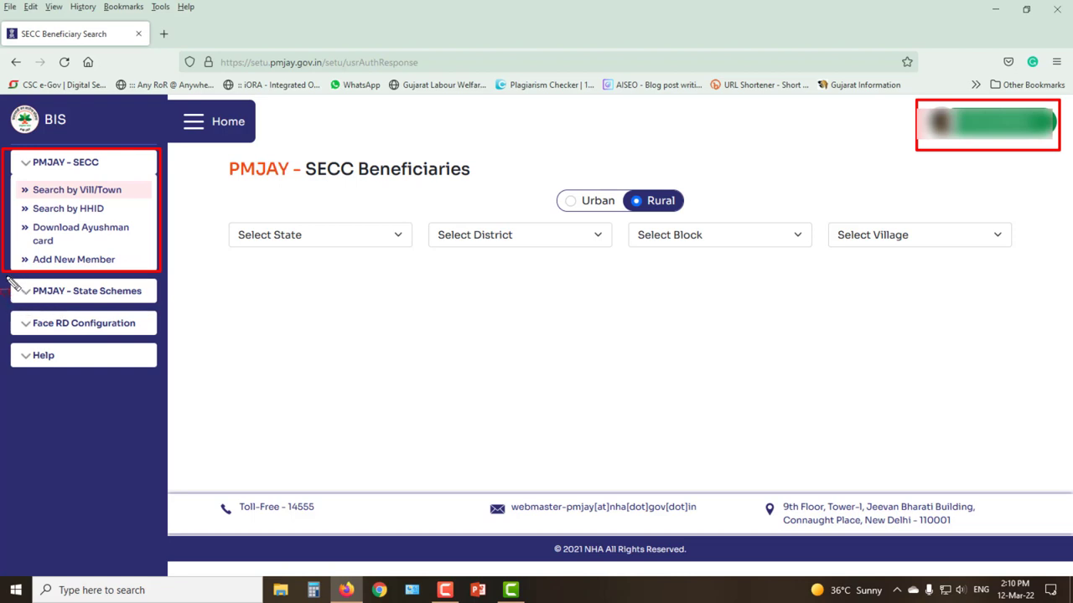
mouse_move(4, 278)
mouse_down()
mouse_move(38, 299)
mouse_move(157, 308)
mouse_up()
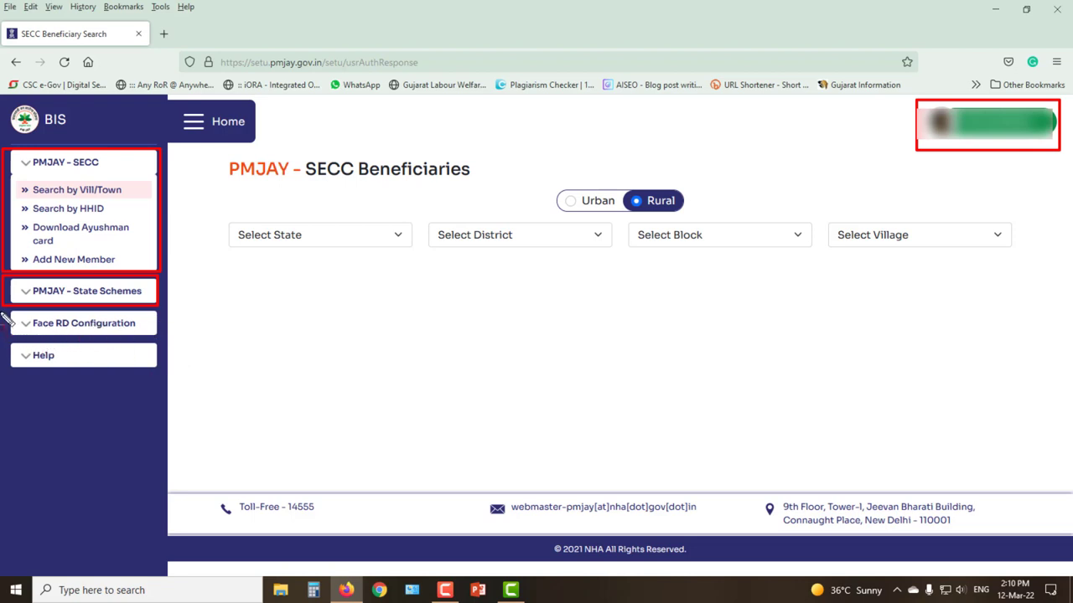
drag(4, 312, 157, 368)
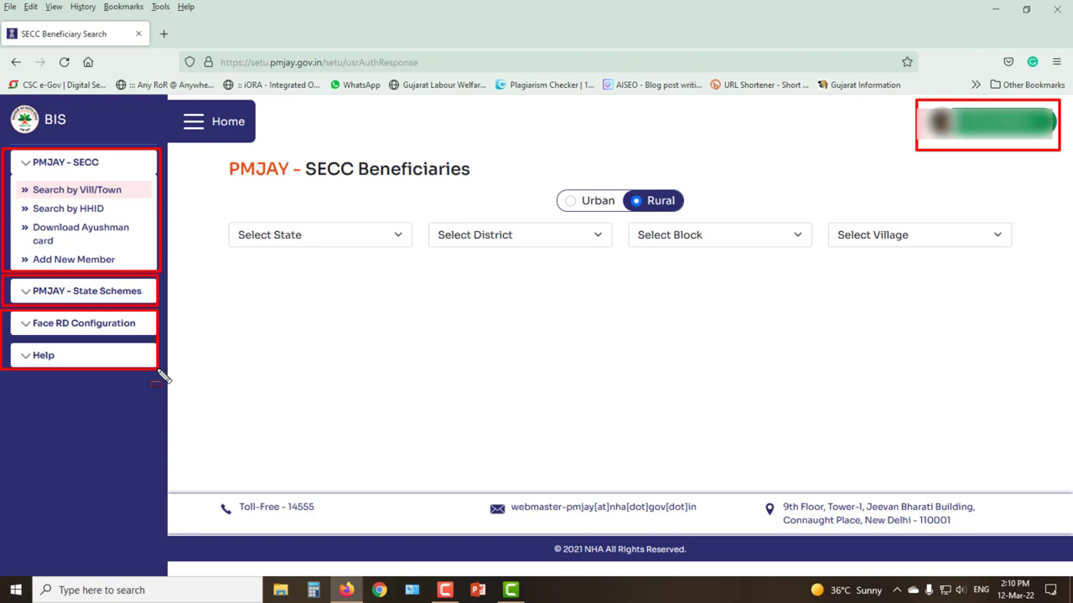
key(ctrl+shift+d)
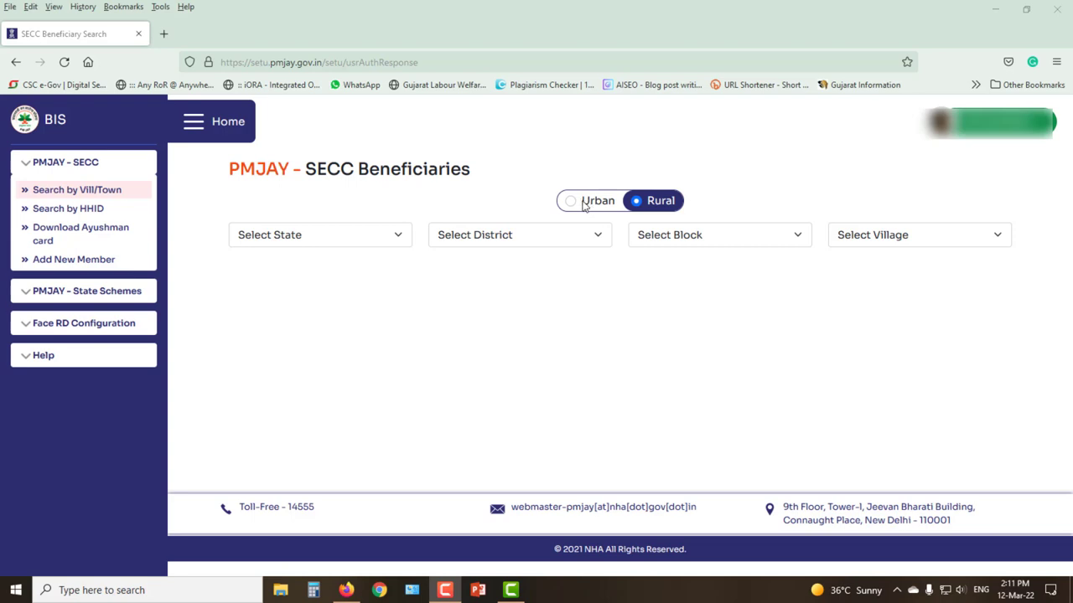
mouse_move(547, 181)
mouse_down()
mouse_move(612, 215)
mouse_move(629, 186)
mouse_move(691, 215)
mouse_up()
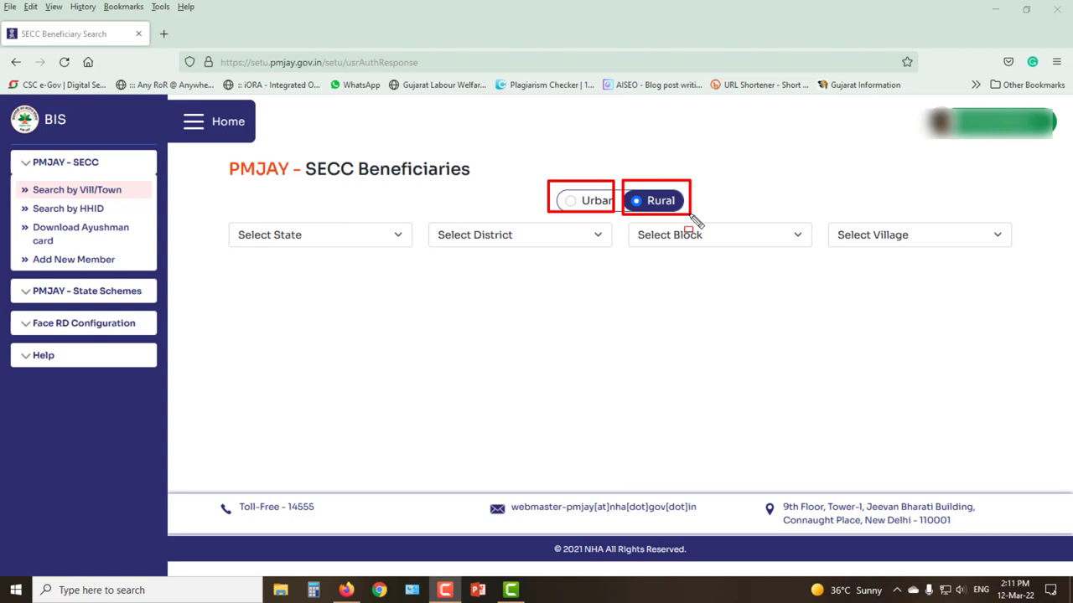
drag(565, 206, 577, 208)
mouse_move(631, 206)
mouse_down()
mouse_move(630, 194)
mouse_move(642, 194)
mouse_move(641, 208)
mouse_move(603, 228)
mouse_up()
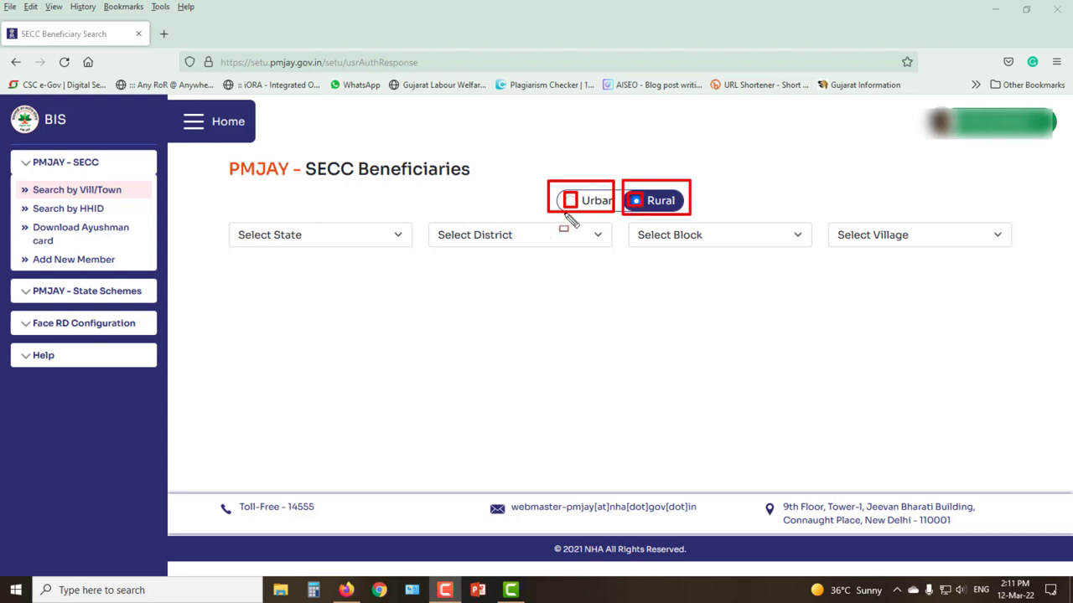
key(Escape)
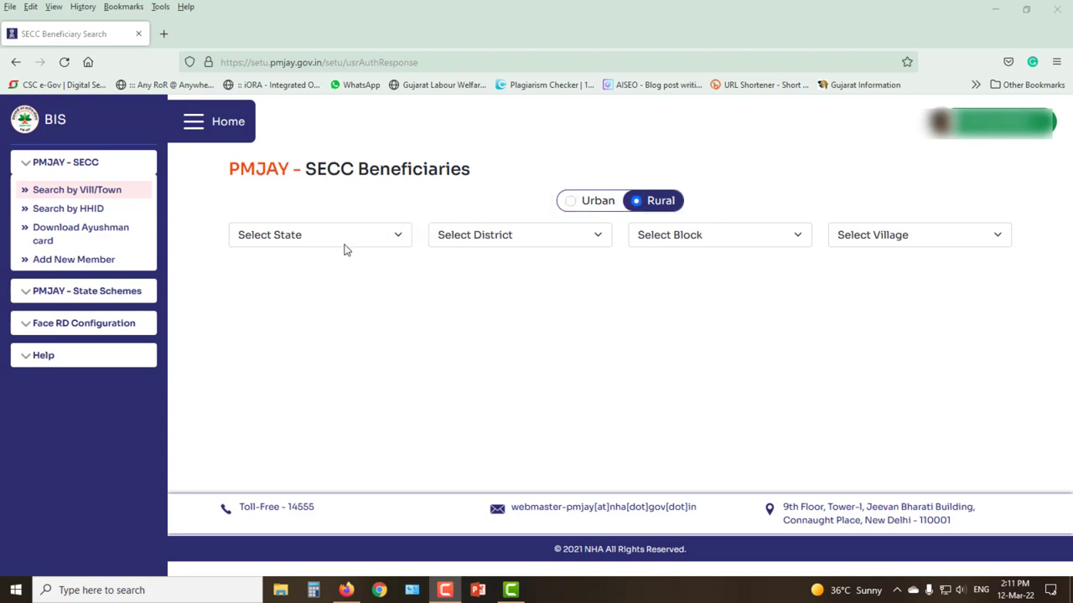
Step: Set the state to GUJARAT for the rural PMJAY - SECC beneficiary search
click(403, 238)
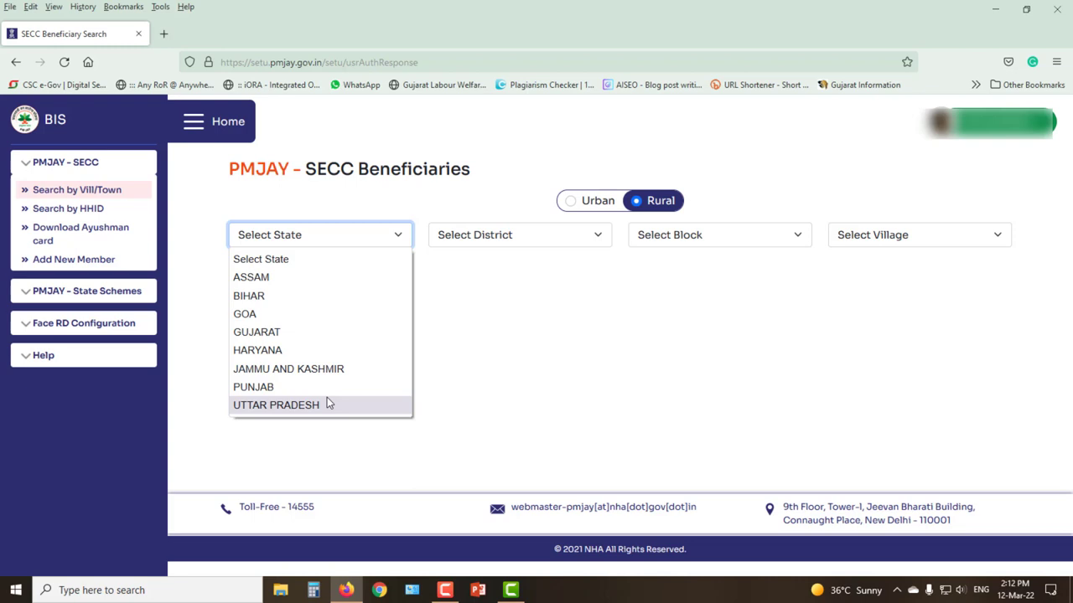
click(255, 332)
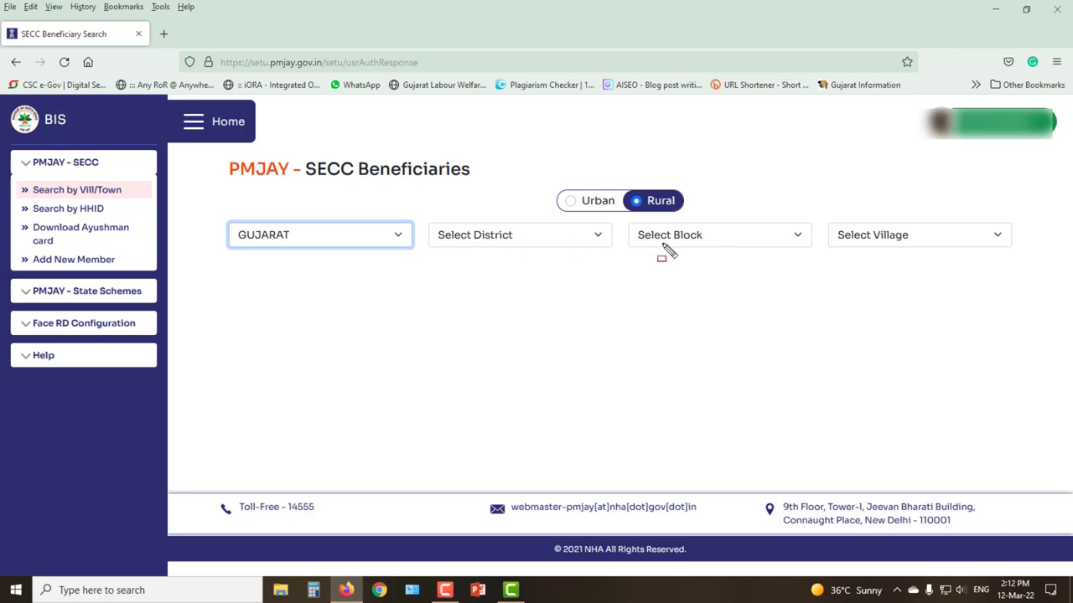
mouse_move(627, 221)
mouse_down()
mouse_move(694, 257)
mouse_move(811, 255)
mouse_up()
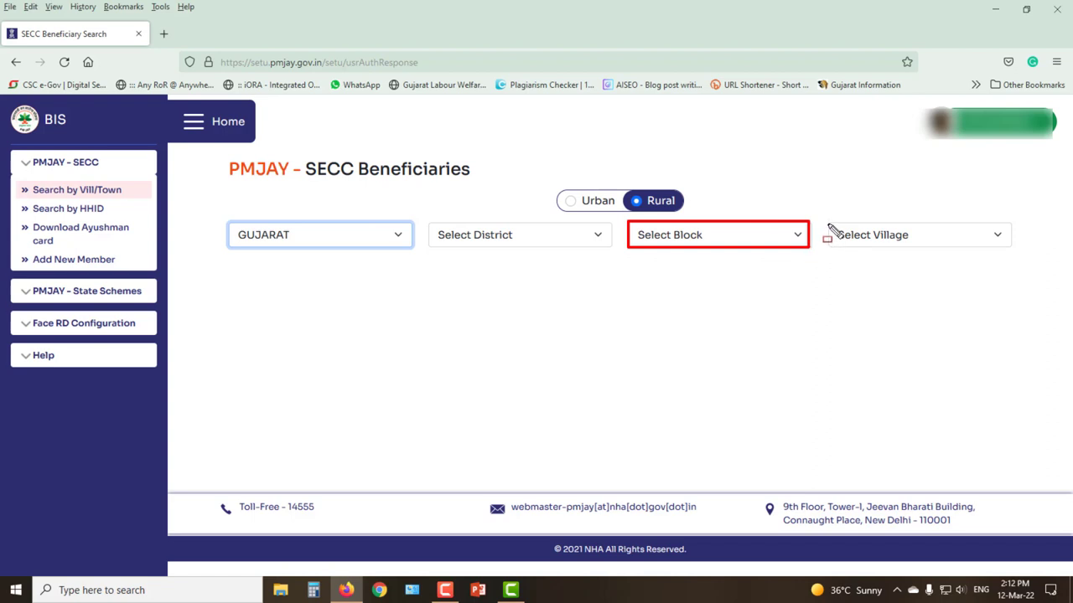
mouse_move(828, 223)
mouse_down()
mouse_move(863, 248)
mouse_move(919, 259)
mouse_move(1012, 245)
mouse_up()
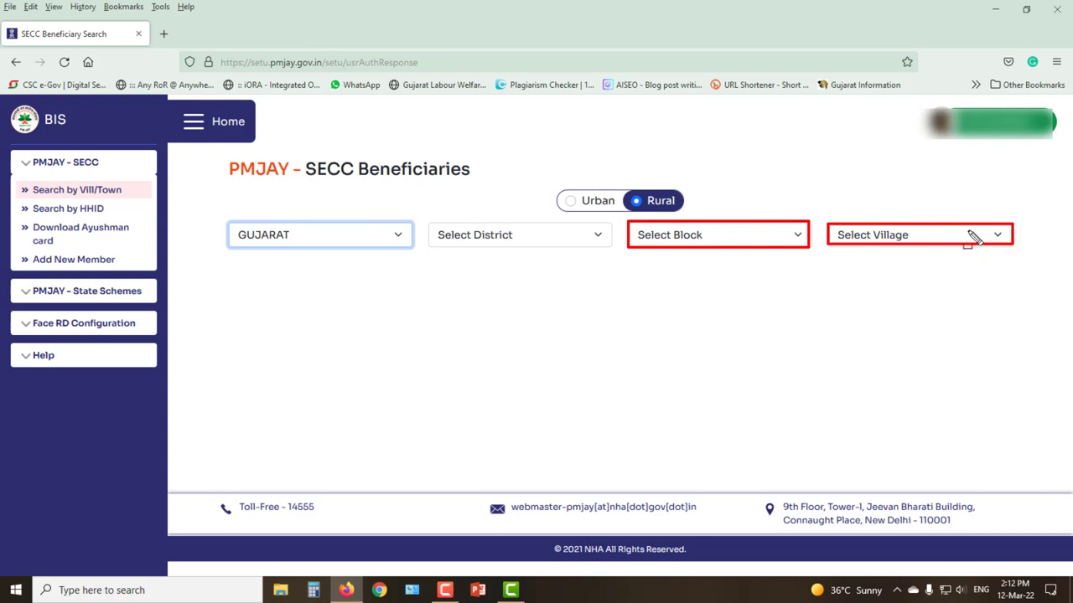
key(Escape)
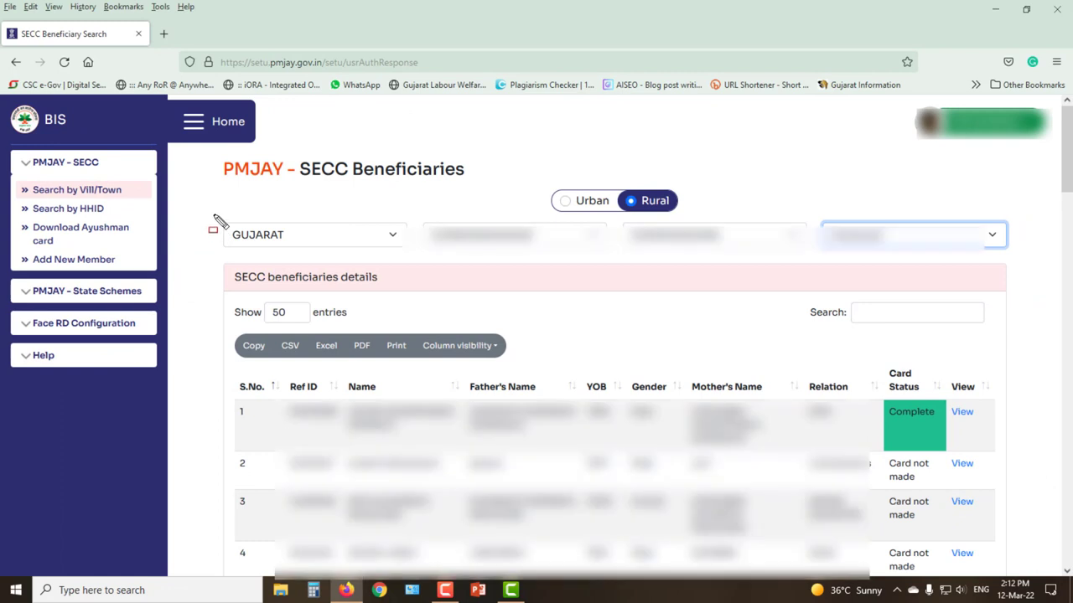
mouse_move(213, 220)
mouse_down()
mouse_move(503, 244)
mouse_move(905, 259)
mouse_move(1011, 250)
mouse_up()
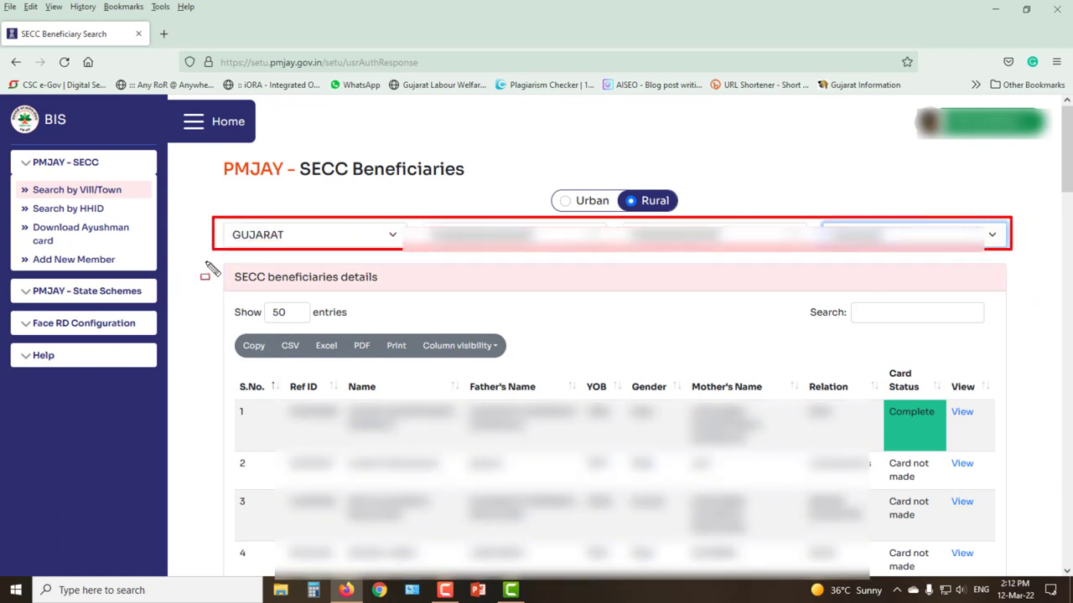
mouse_move(203, 259)
mouse_down()
mouse_move(230, 286)
mouse_move(342, 326)
mouse_move(963, 522)
mouse_move(1015, 567)
mouse_up()
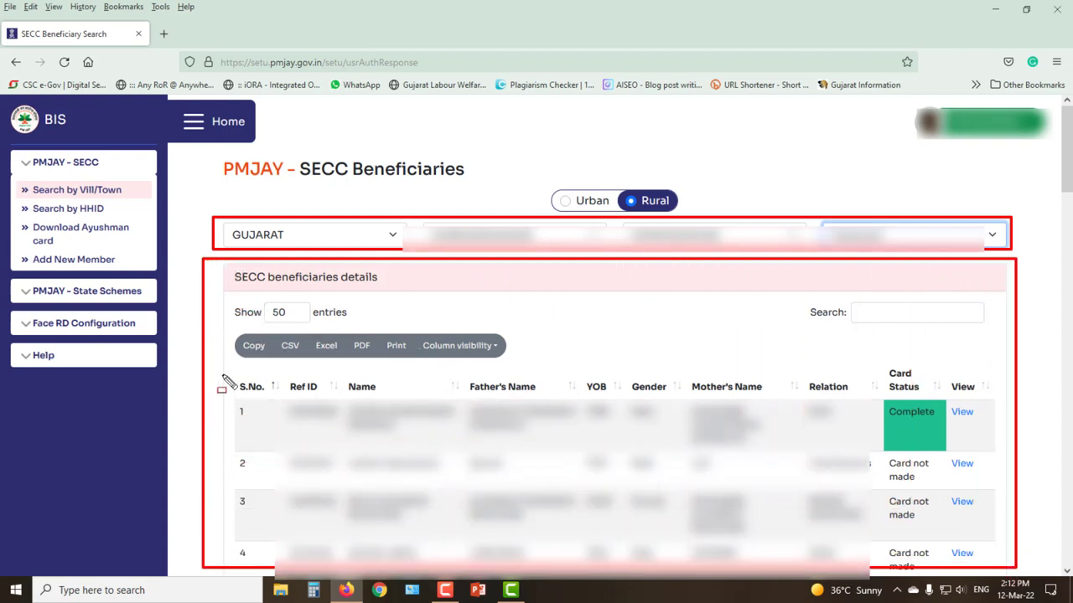
mouse_move(225, 371)
mouse_down()
mouse_move(267, 400)
mouse_move(457, 400)
mouse_move(489, 389)
mouse_move(554, 406)
mouse_up()
drag(567, 363, 614, 398)
mouse_move(628, 363)
mouse_down()
mouse_move(671, 399)
mouse_move(685, 378)
mouse_move(985, 401)
mouse_up()
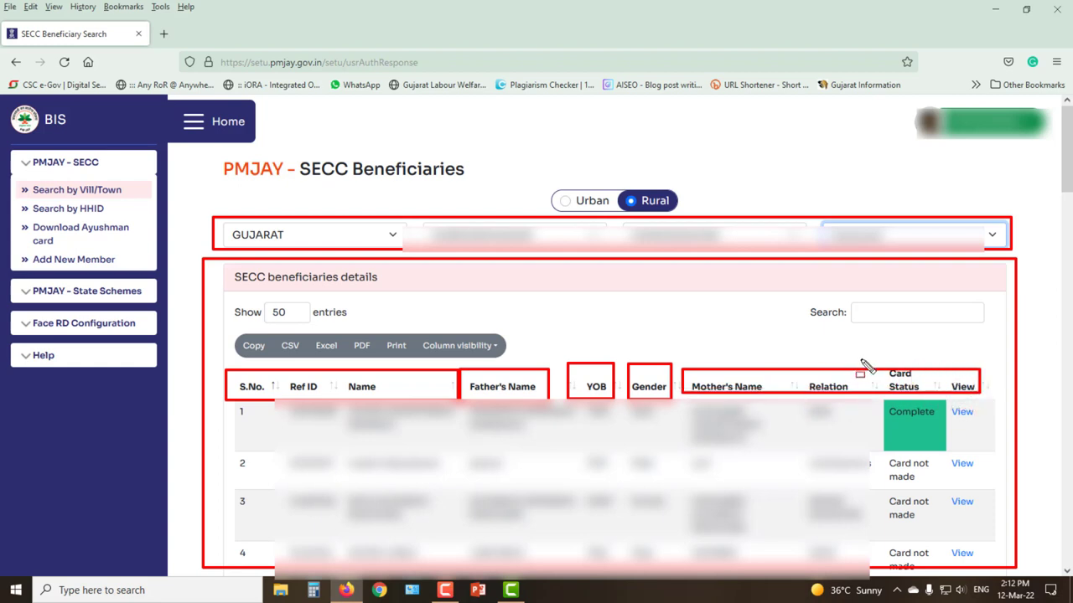
key(Escape)
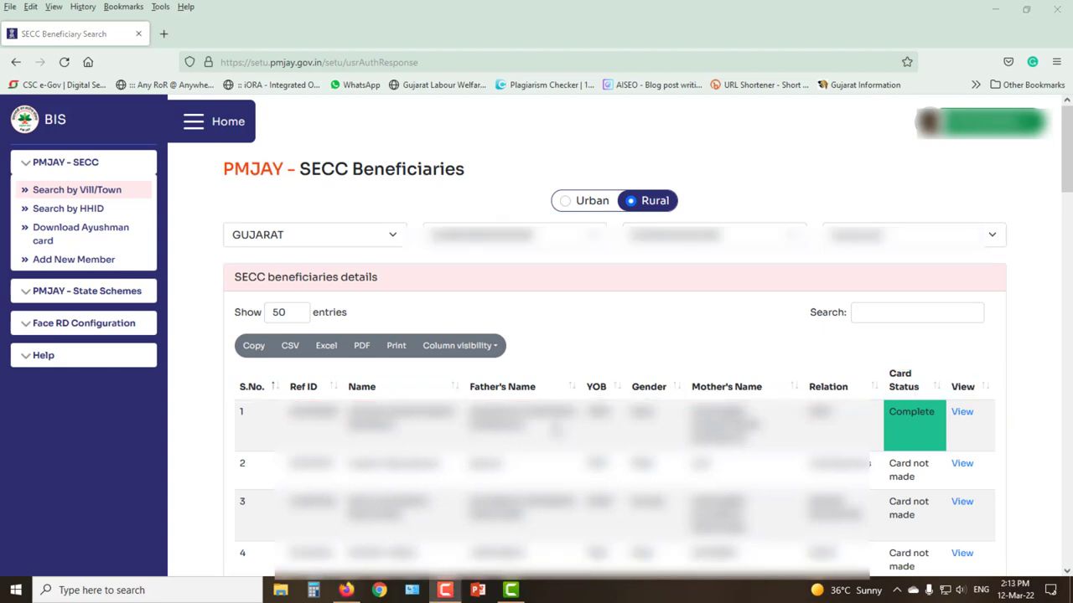
Step: Open the record of the second listed SECC beneficiary, whose card is not made, to link an Aadhaar
scroll(560, 434, down, 7)
scroll(553, 418, down, 3)
scroll(555, 415, down, 3)
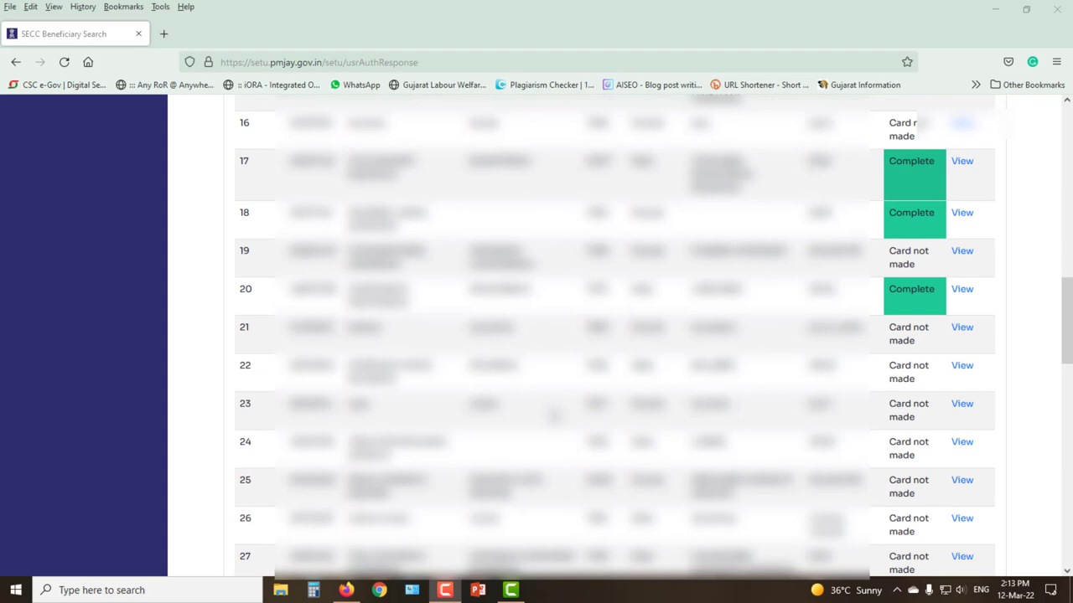
scroll(553, 415, up, 10)
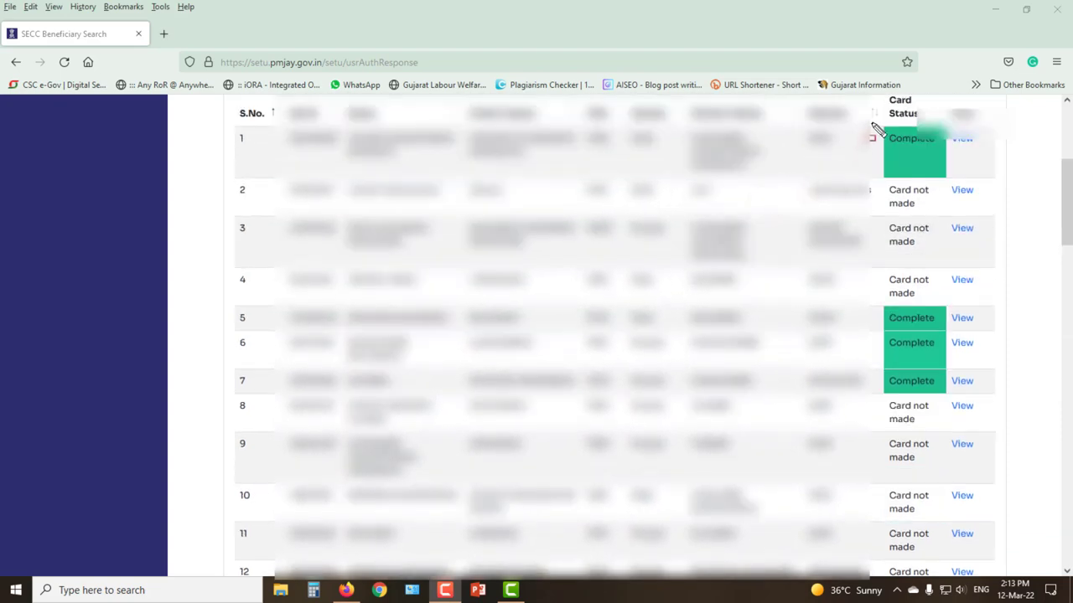
mouse_move(872, 124)
mouse_down()
mouse_move(879, 153)
mouse_move(945, 179)
mouse_up()
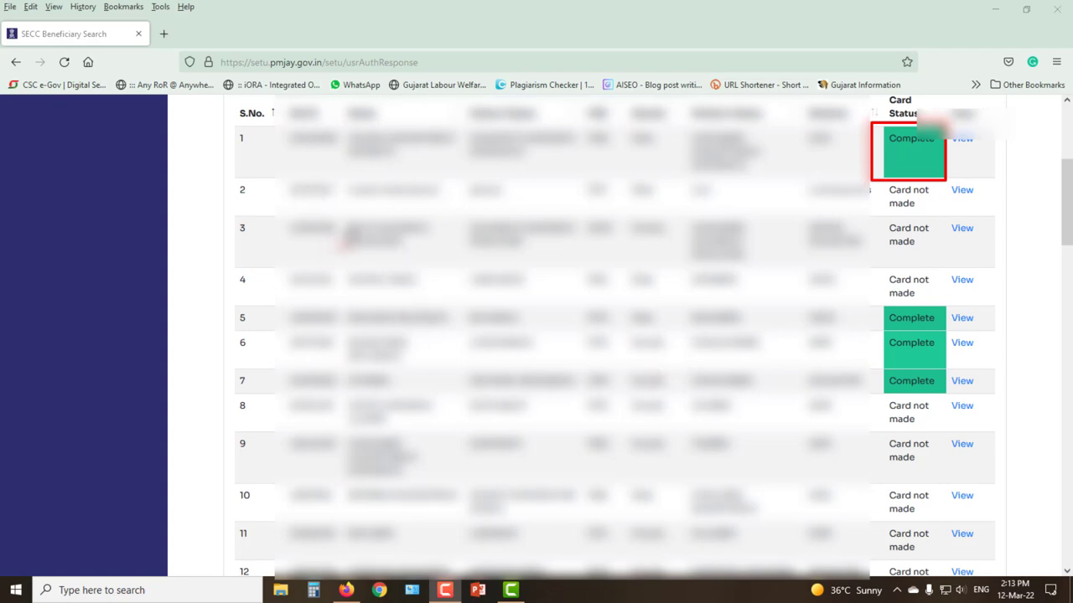
mouse_move(218, 177)
mouse_down()
mouse_move(922, 201)
mouse_move(990, 215)
mouse_up()
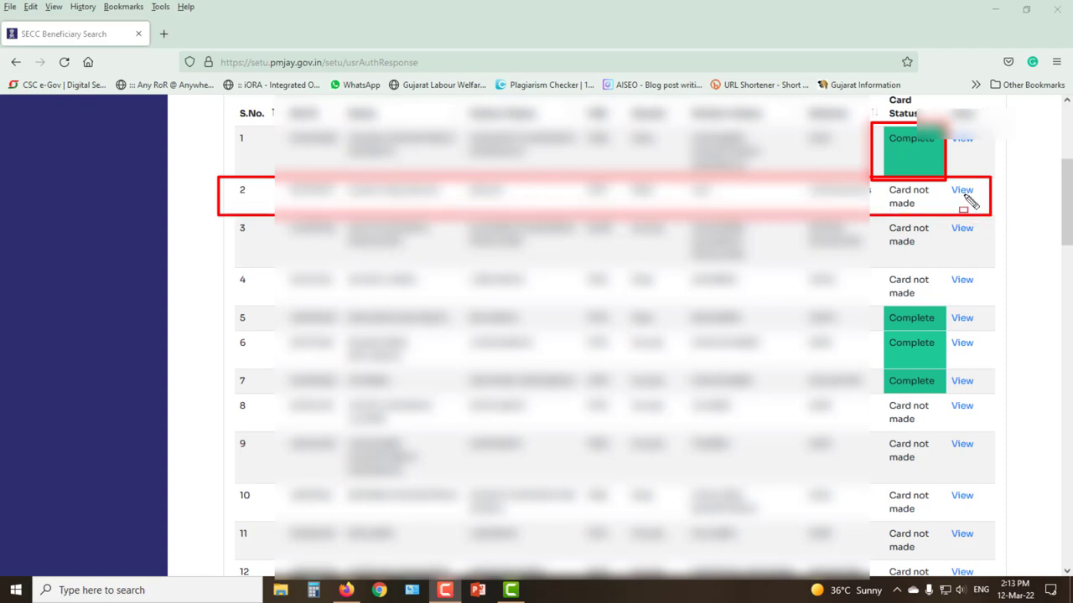
drag(946, 180, 982, 203)
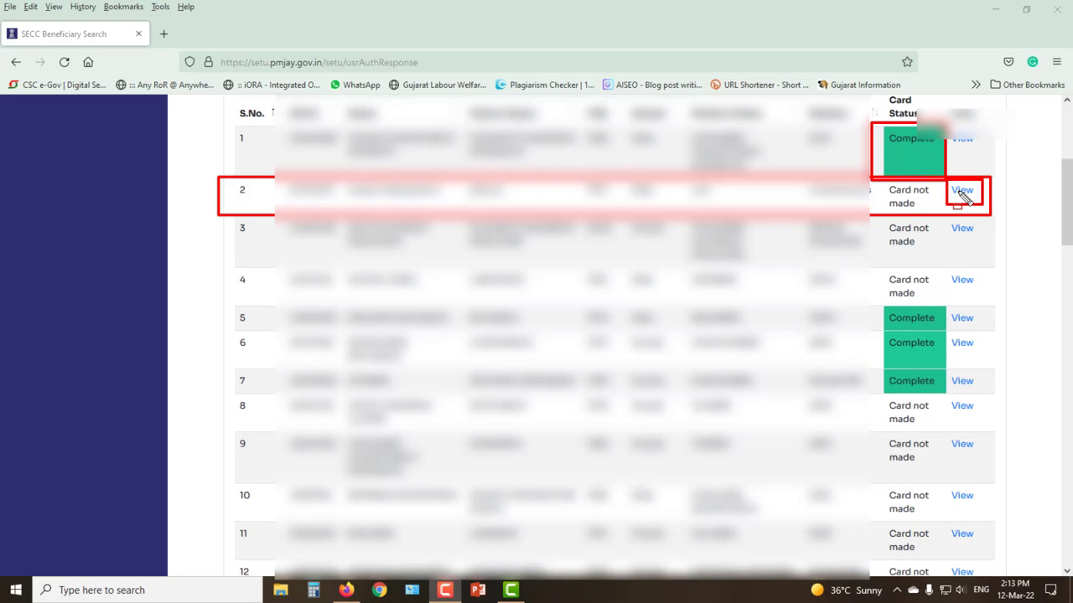
click(962, 191)
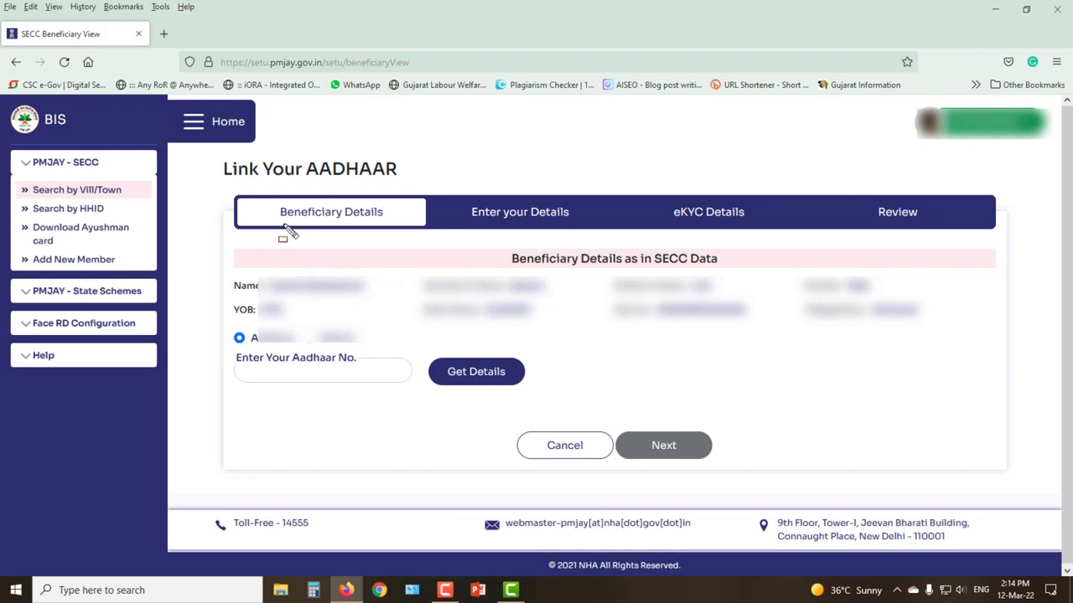
mouse_move(228, 195)
mouse_down()
mouse_move(309, 238)
mouse_move(428, 237)
mouse_up()
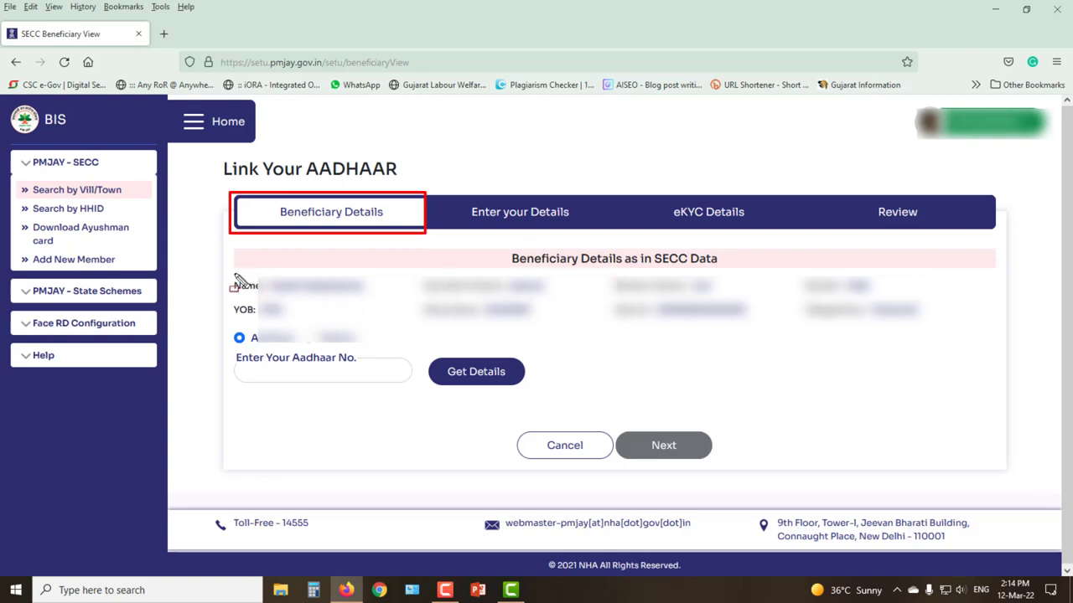
mouse_move(223, 269)
mouse_down()
mouse_move(863, 386)
mouse_move(964, 372)
mouse_move(977, 352)
mouse_up()
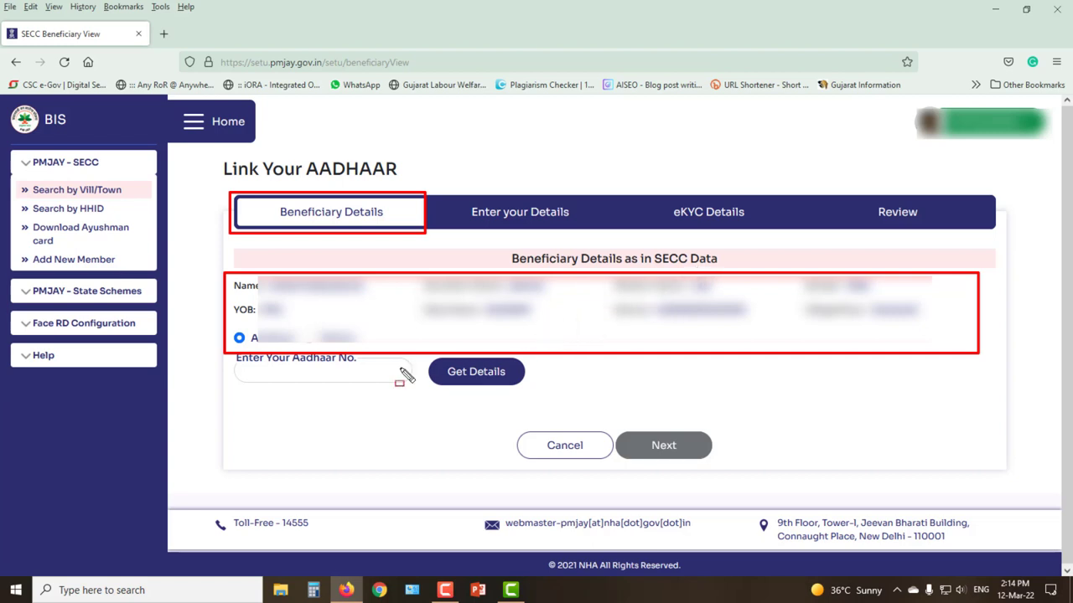
drag(262, 282, 373, 289)
drag(505, 285, 567, 286)
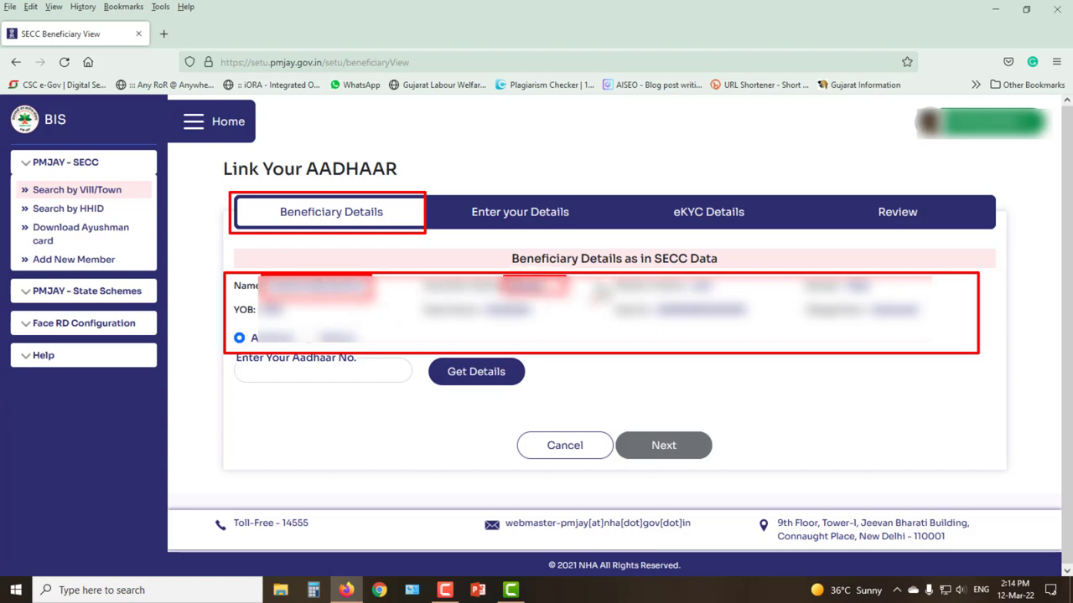
drag(686, 286, 717, 287)
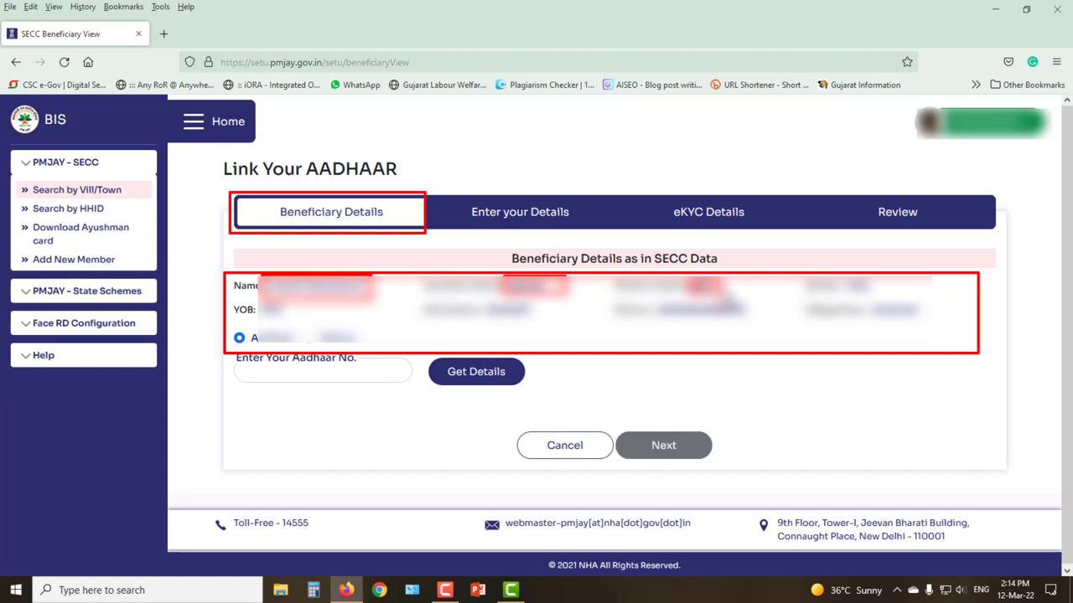
drag(843, 285, 902, 286)
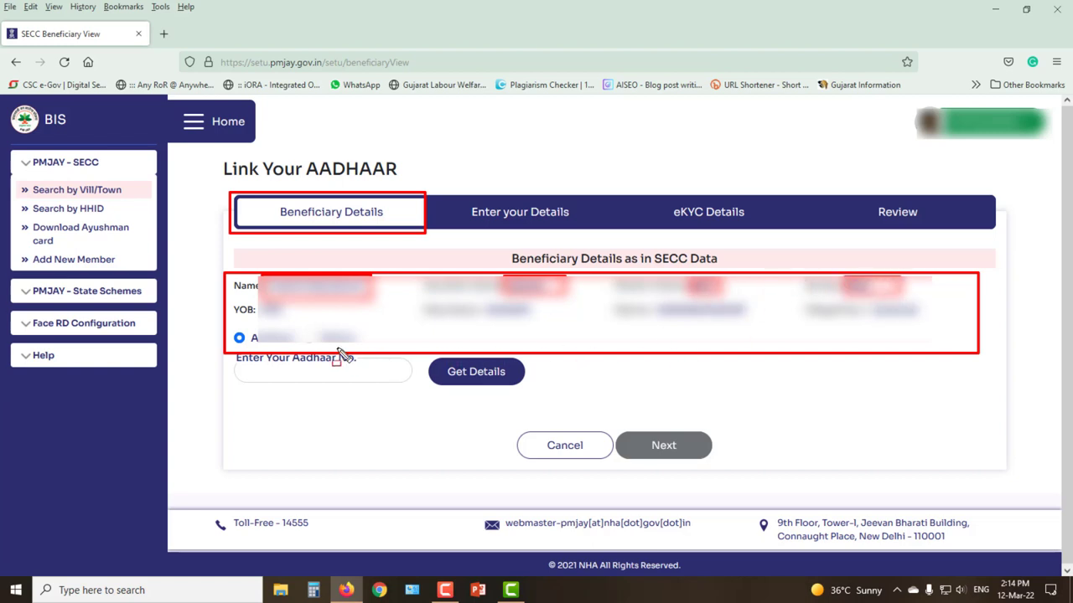
drag(256, 310, 315, 310)
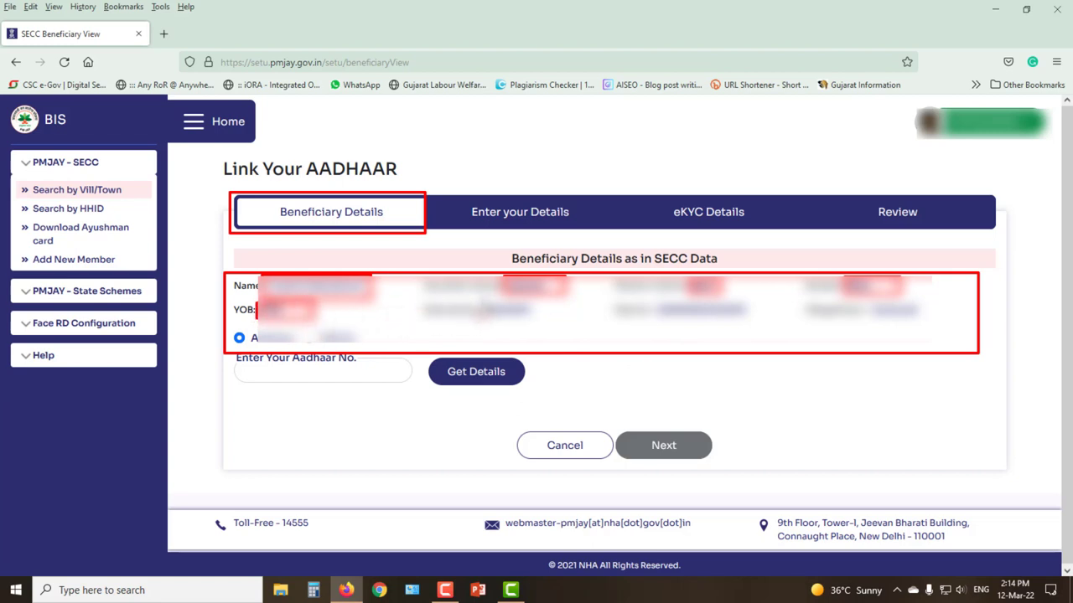
drag(501, 310, 544, 310)
mouse_move(649, 311)
mouse_down()
mouse_move(913, 312)
mouse_move(936, 325)
mouse_up()
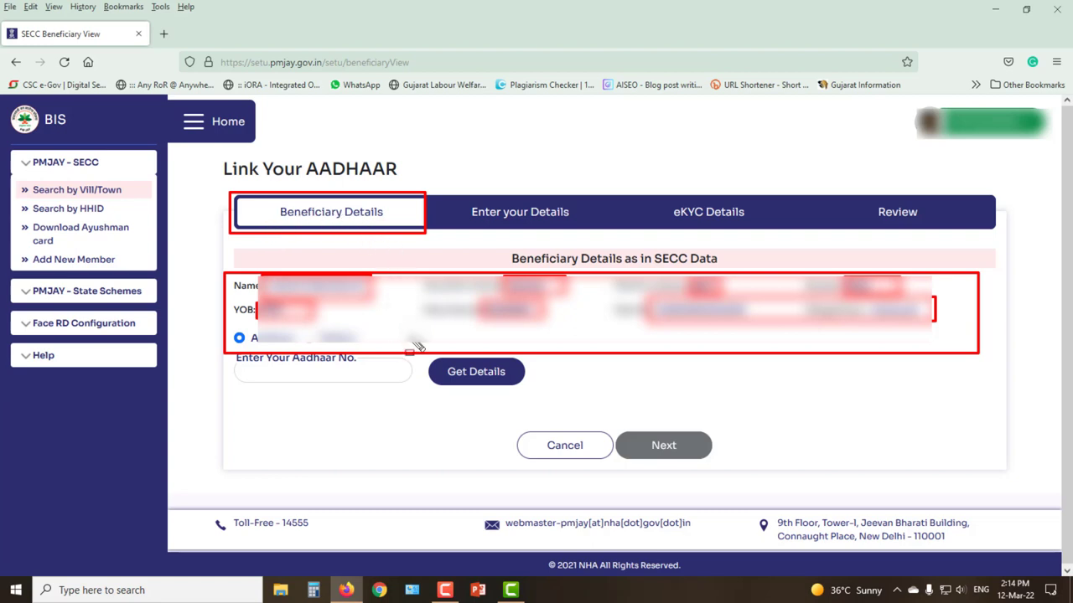
mouse_move(232, 364)
mouse_down()
mouse_move(278, 378)
mouse_move(411, 383)
mouse_up()
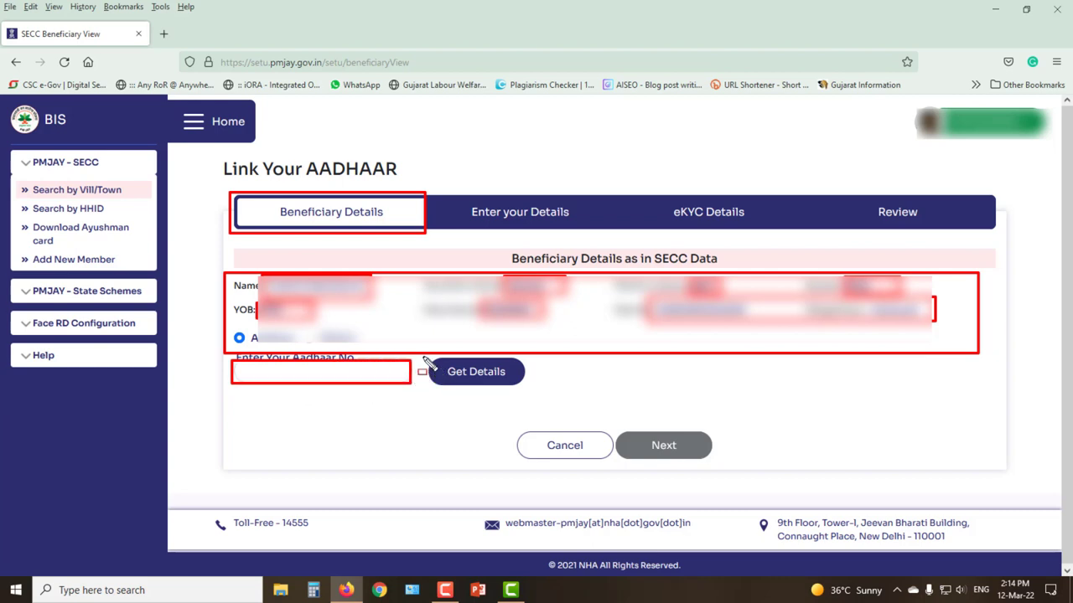
mouse_move(424, 355)
mouse_down()
mouse_move(509, 395)
mouse_move(528, 392)
mouse_up()
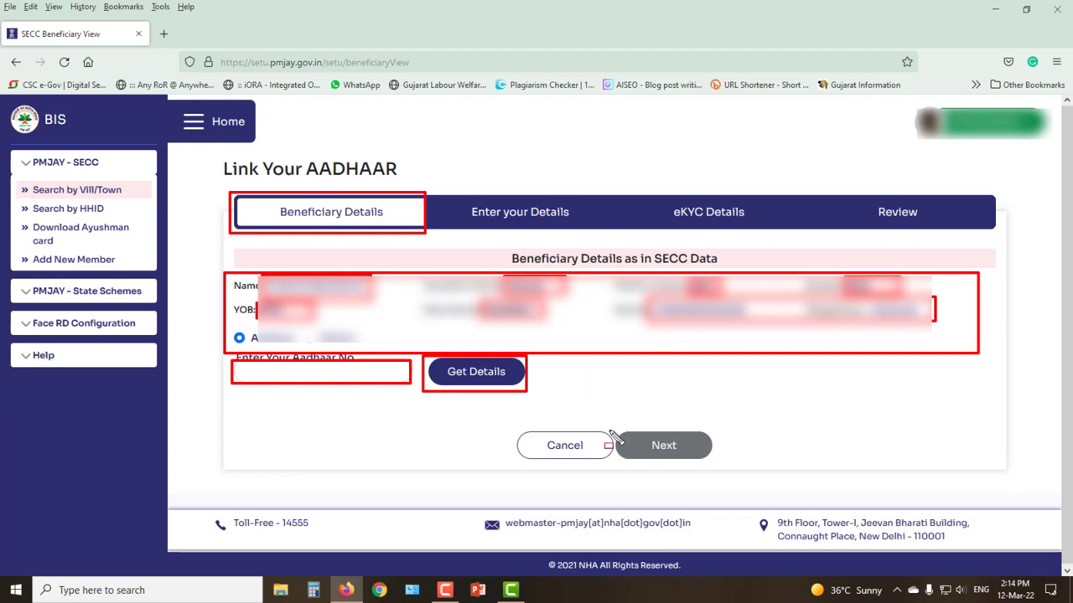
mouse_move(615, 426)
mouse_down()
mouse_move(668, 456)
mouse_move(714, 464)
mouse_up()
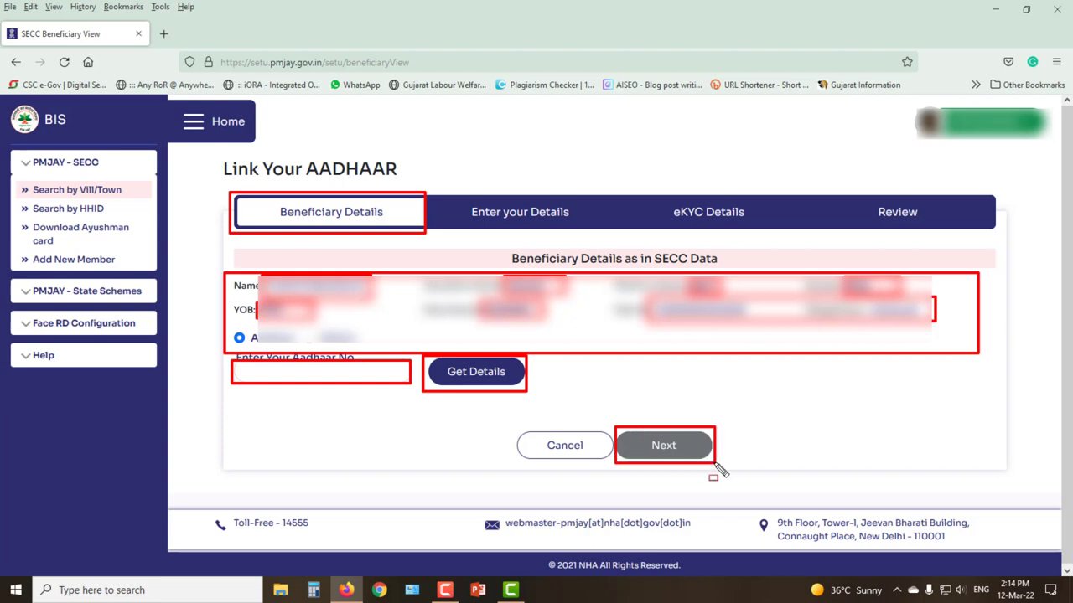
key(Escape)
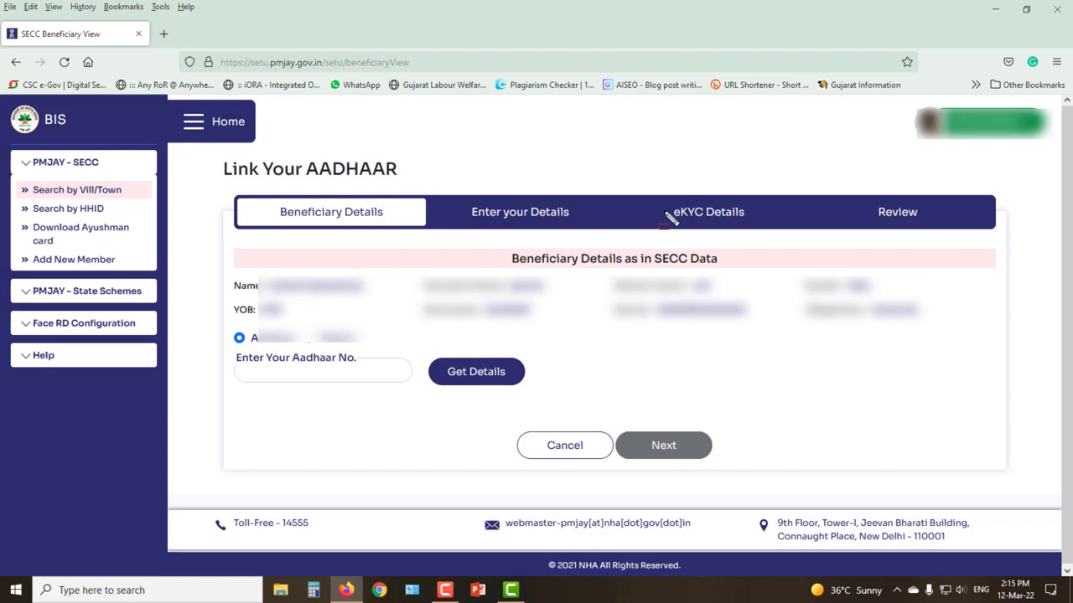
mouse_move(653, 194)
mouse_down()
mouse_move(675, 213)
mouse_move(757, 227)
mouse_up()
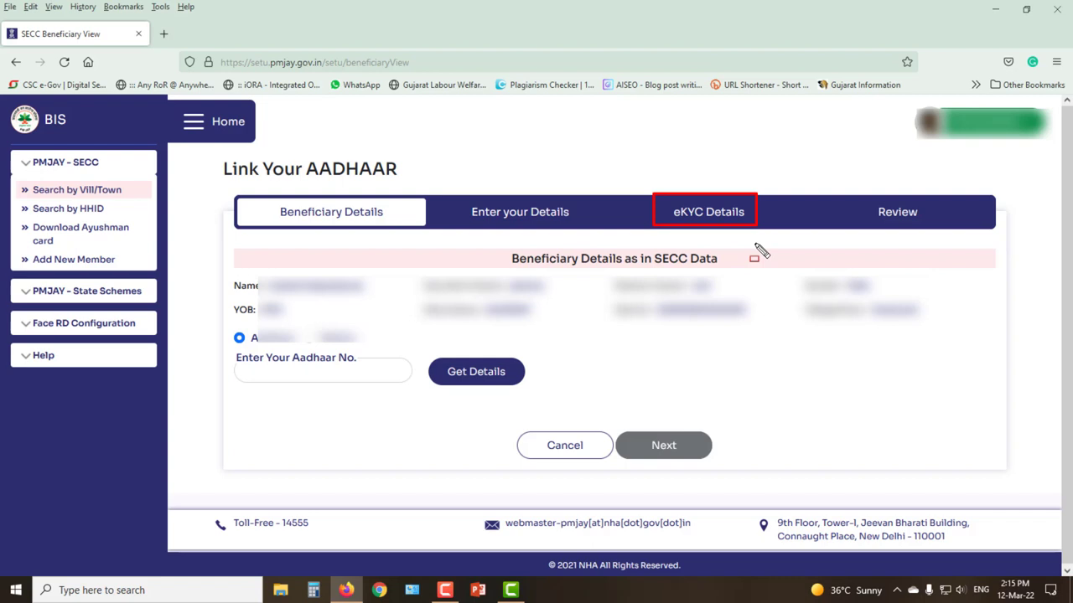
key(Escape)
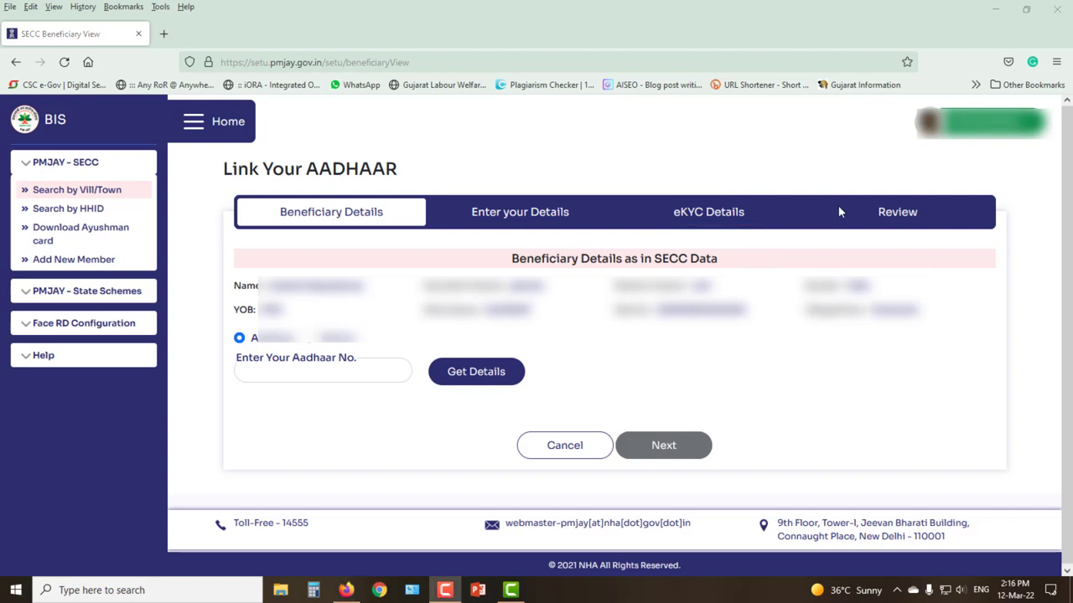
drag(853, 197, 930, 228)
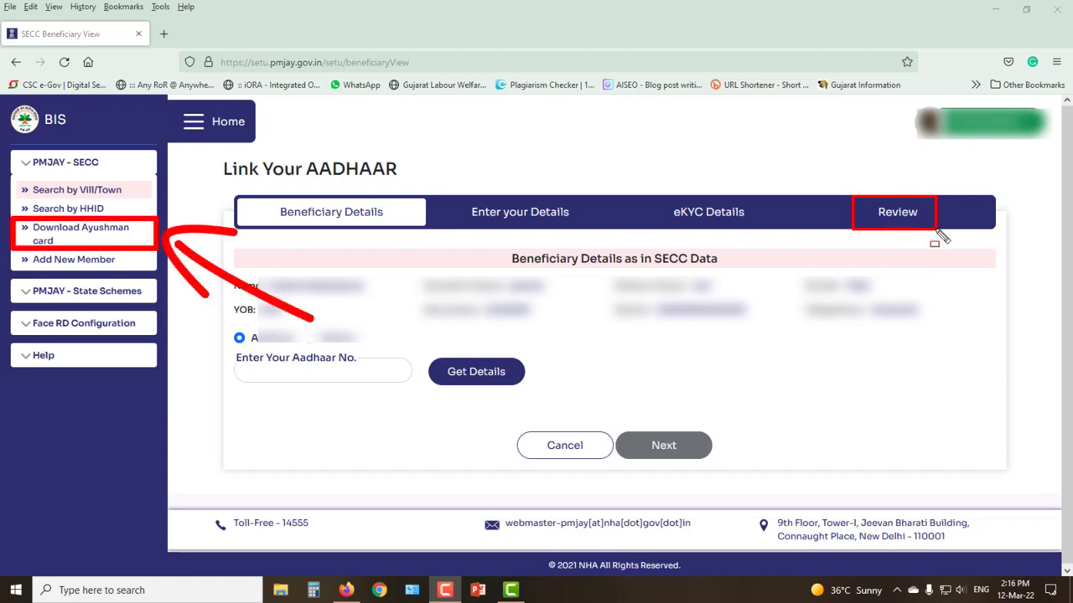